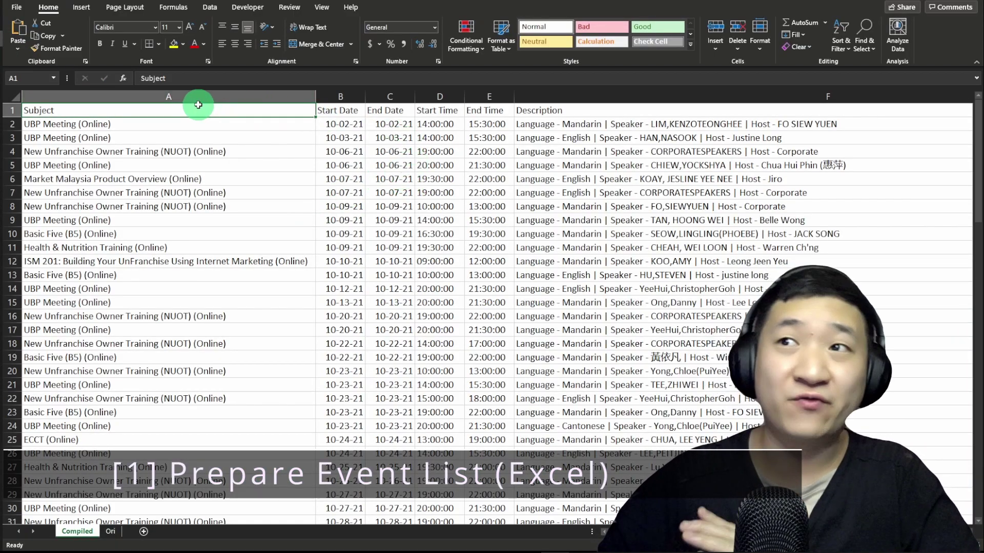
# Bold the six headers: Subject, Start Date, End Date, Start Time, End Time and Description.
pyautogui.hotkey('ctrl', 'b')
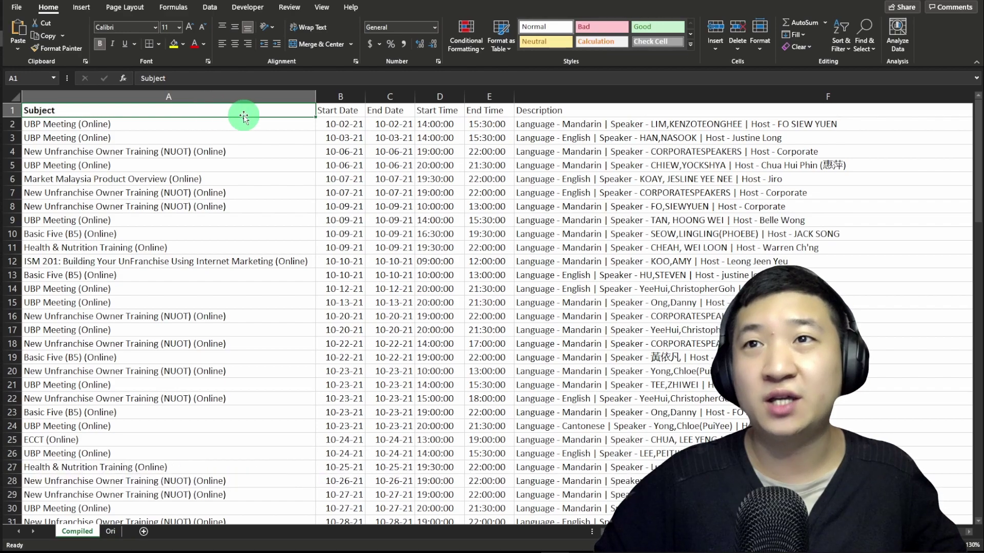
pyautogui.click(345, 111)
pyautogui.hotkey('ctrl', 'b')
pyautogui.click(391, 110)
pyautogui.hotkey('ctrl', 'b')
pyautogui.click(433, 109)
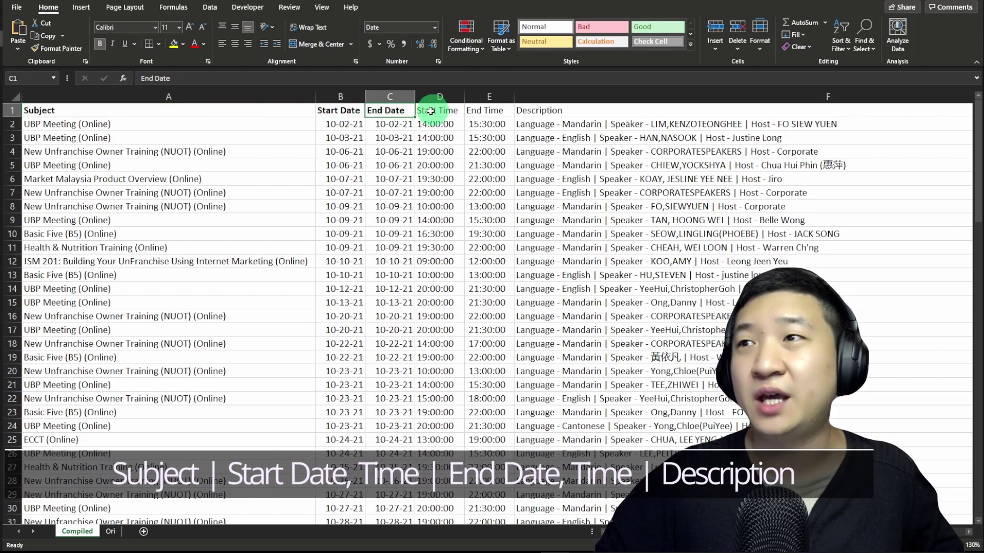
pyautogui.hotkey('ctrl', 'b')
pyautogui.click(500, 109)
pyautogui.hotkey('ctrl', 'b')
pyautogui.click(564, 107)
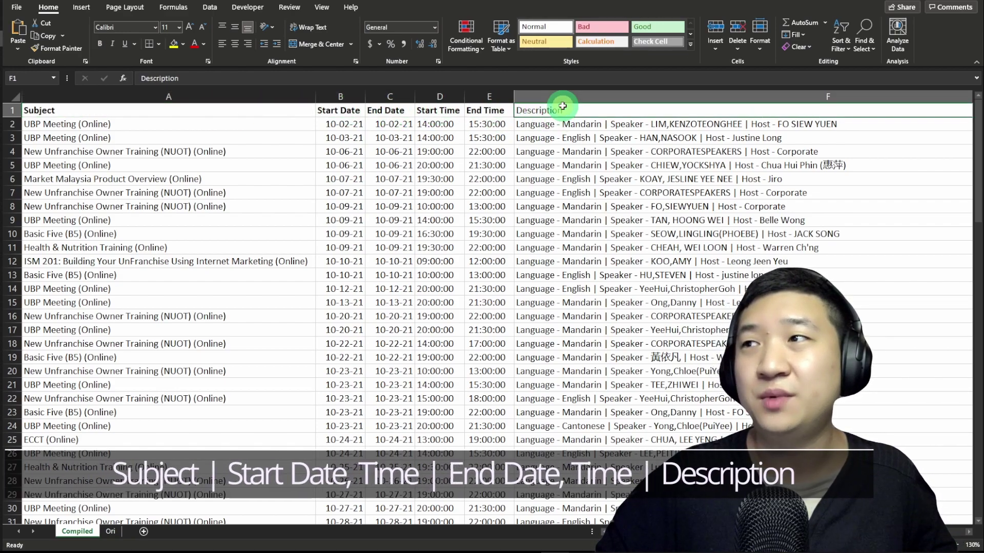
pyautogui.hotkey('ctrl', 'b')
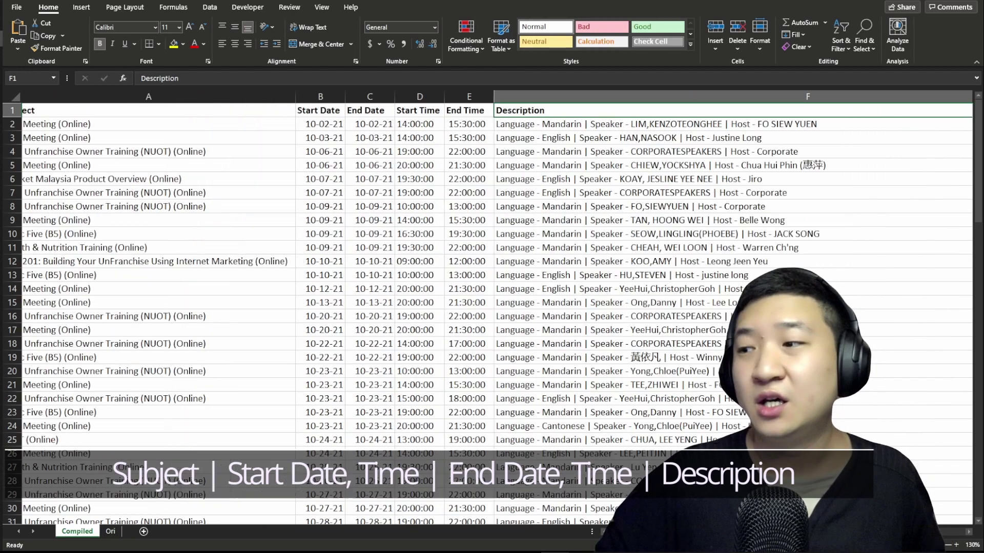
# Select columns A through F for copying.
pyautogui.hscroll(-3, 390, 246)
pyautogui.moveTo(198, 96); pyautogui.dragTo(598, 97)
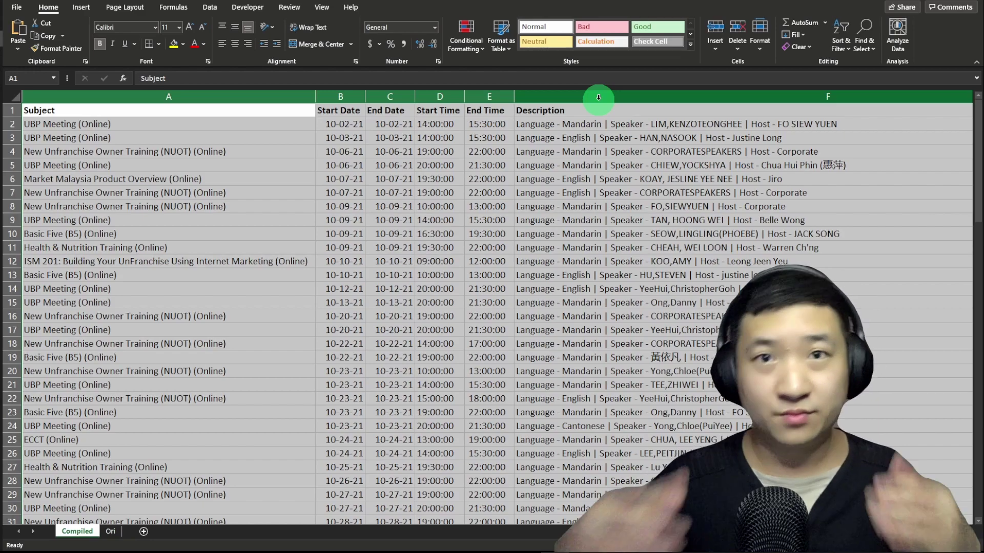
pyautogui.click(586, 125)
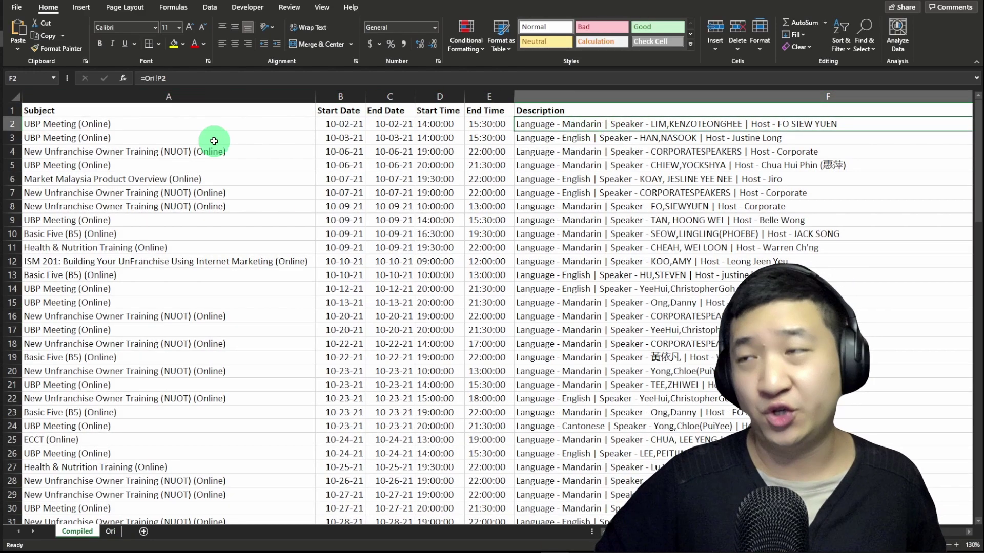
pyautogui.moveTo(200, 96); pyautogui.dragTo(308, 92)
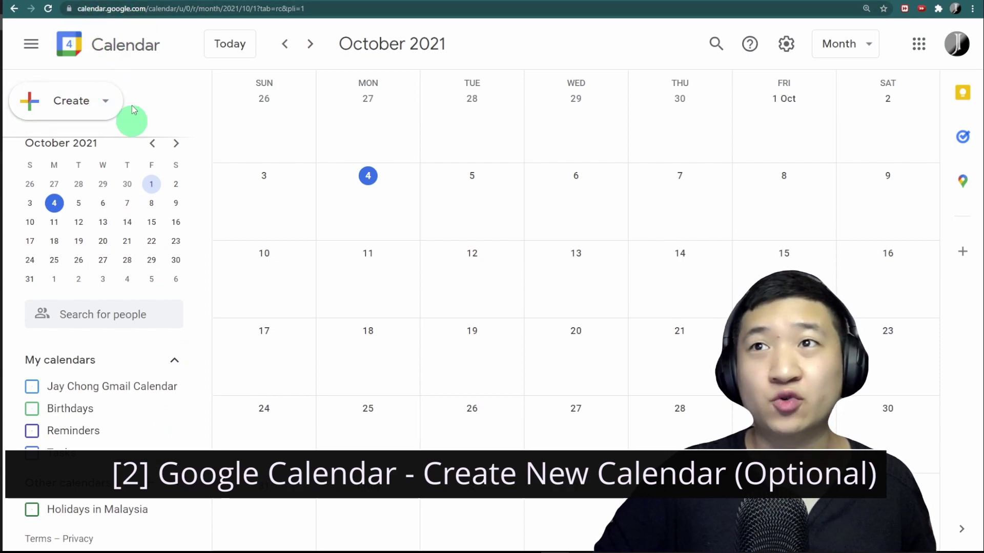
# Start a new calendar from the Other calendars add menu.
pyautogui.click(174, 483)
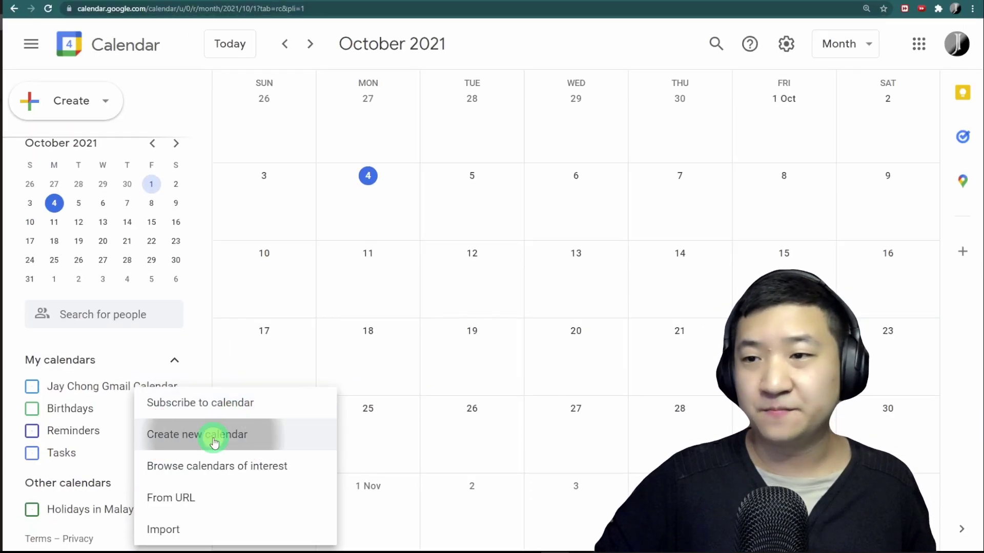
pyautogui.click(272, 416)
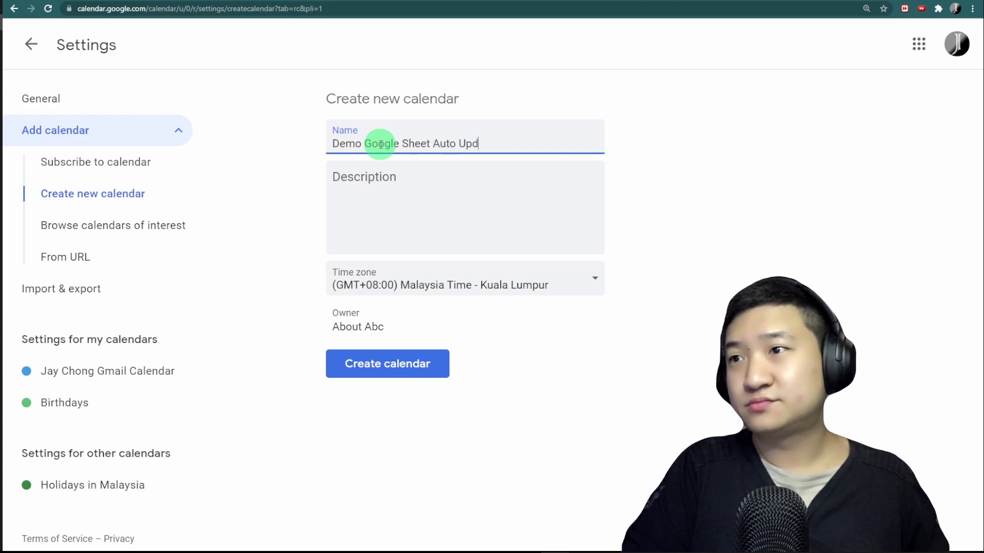
pyautogui.click(432, 183)
pyautogui.click(391, 378)
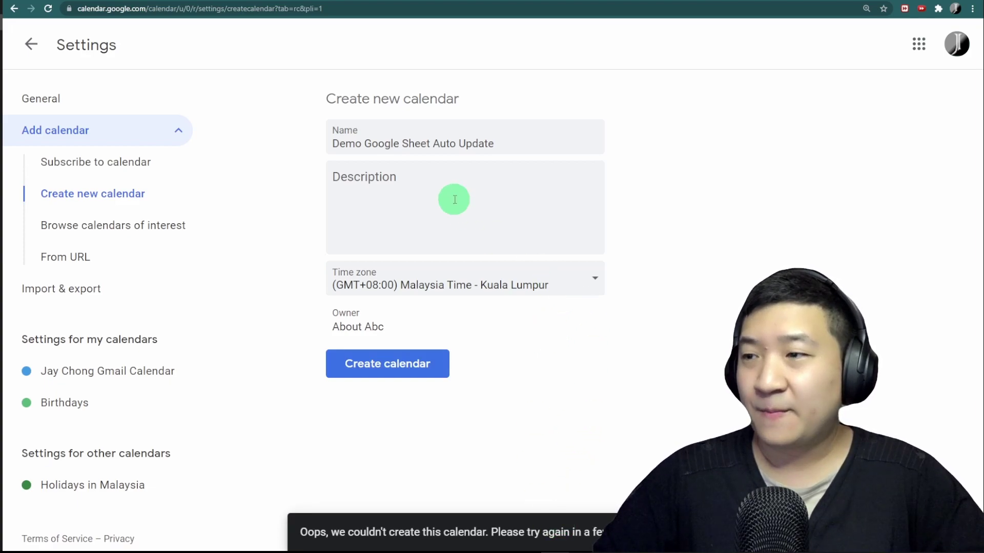
# Name the calendar 'Demo Purpose ONLY', create it, and open its settings.
pyautogui.click(495, 149)
pyautogui.moveTo(520, 145); pyautogui.dragTo(309, 147)
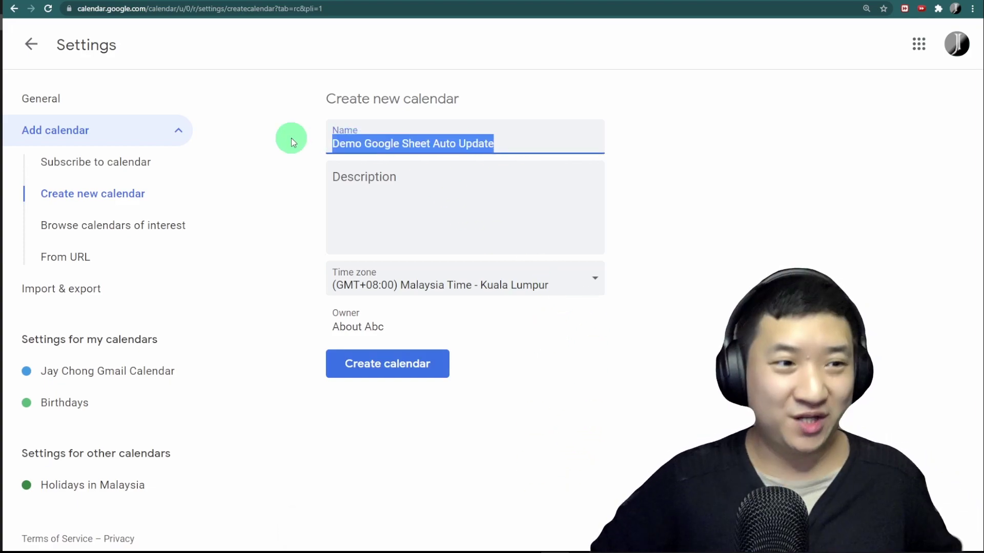
pyautogui.write('Demo')
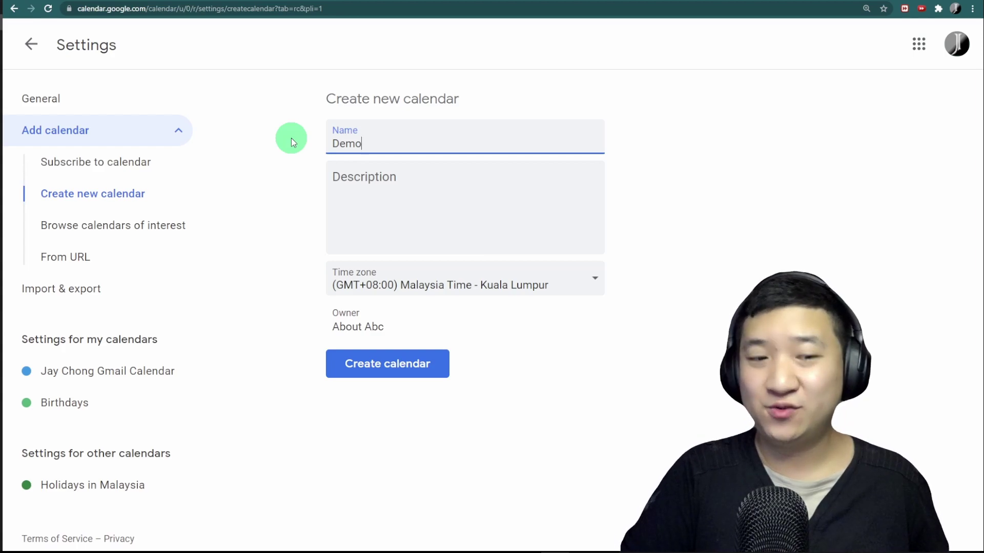
pyautogui.write(' Purpose ONLY')
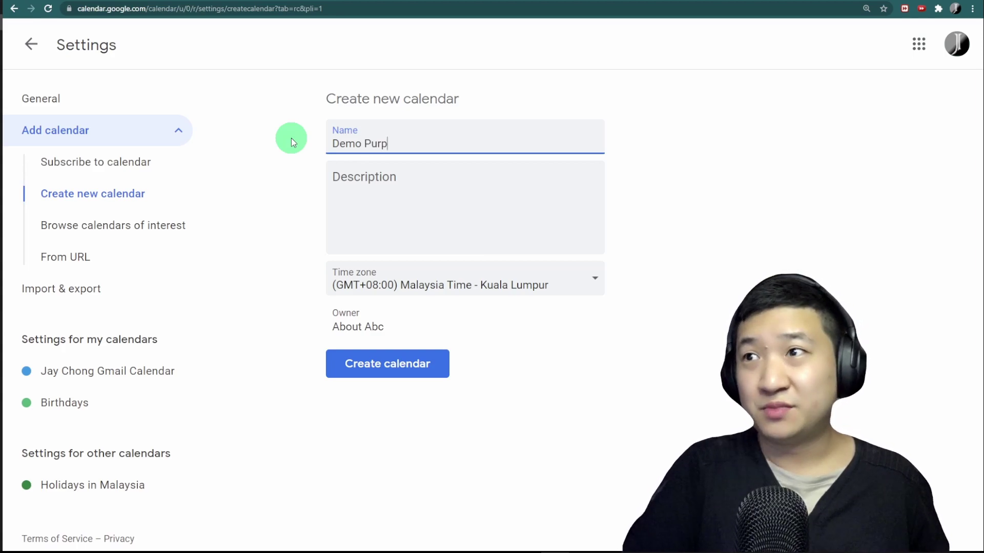
pyautogui.click(414, 371)
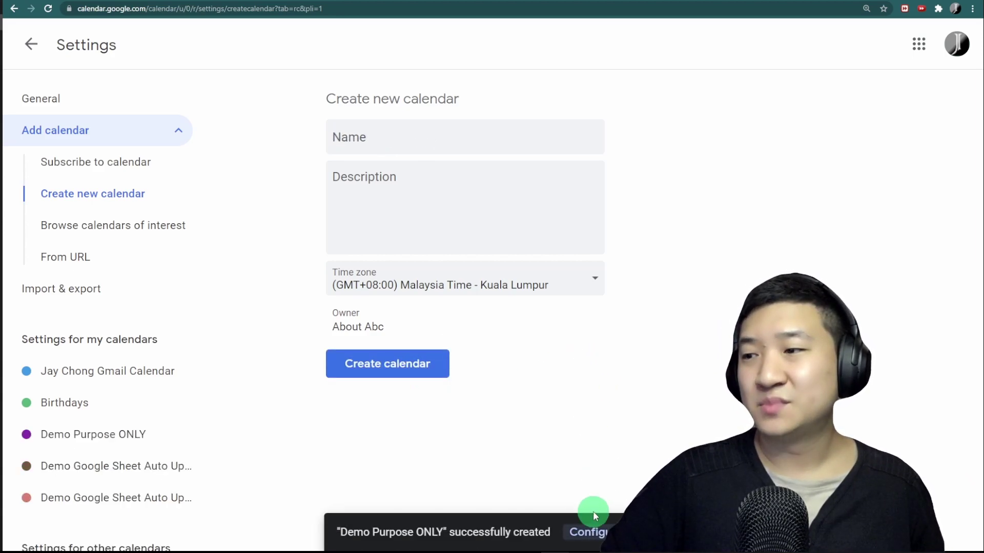
pyautogui.click(592, 532)
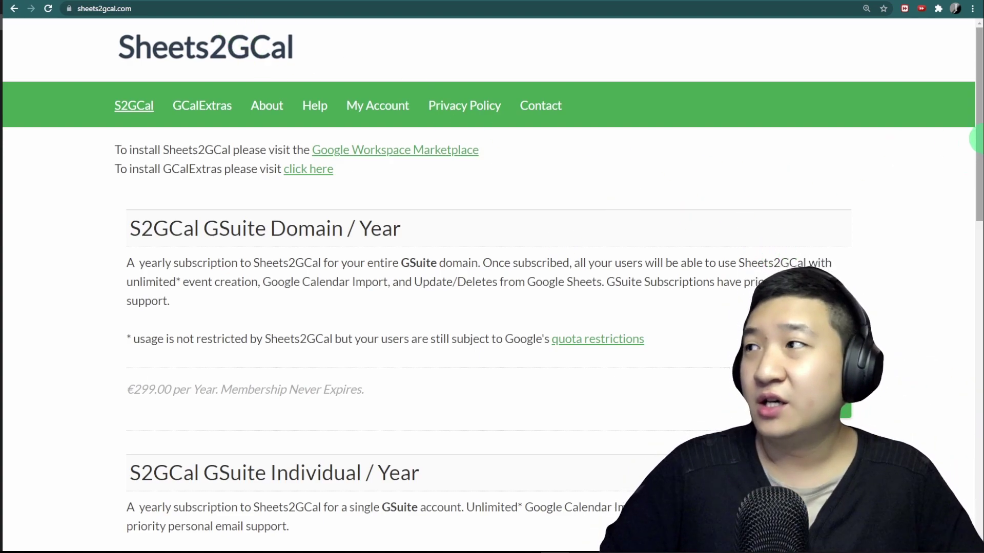
# Review the free membership's description, daily update limit and import limit.
pyautogui.moveTo(979, 169); pyautogui.dragTo(978, 505)
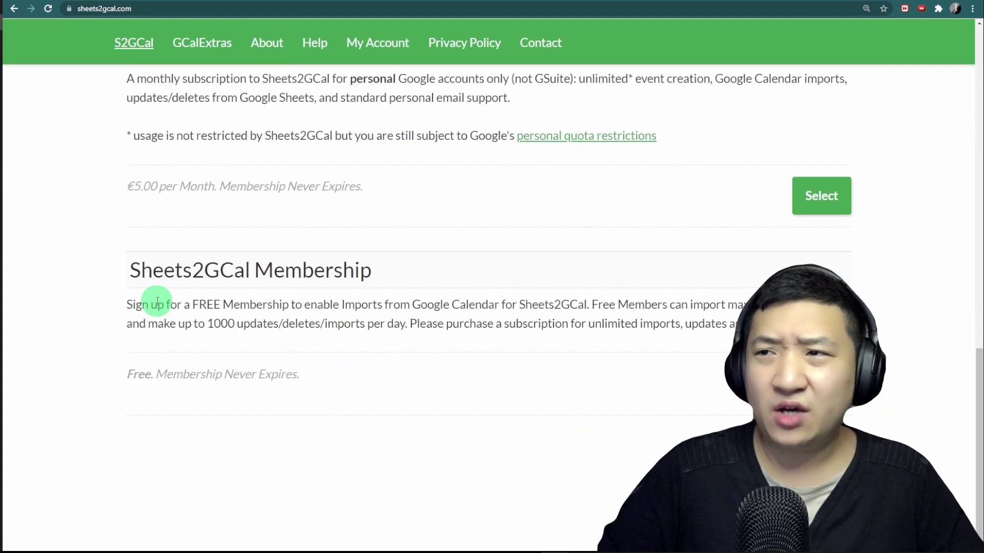
pyautogui.moveTo(123, 306); pyautogui.dragTo(433, 319)
pyautogui.click(434, 318)
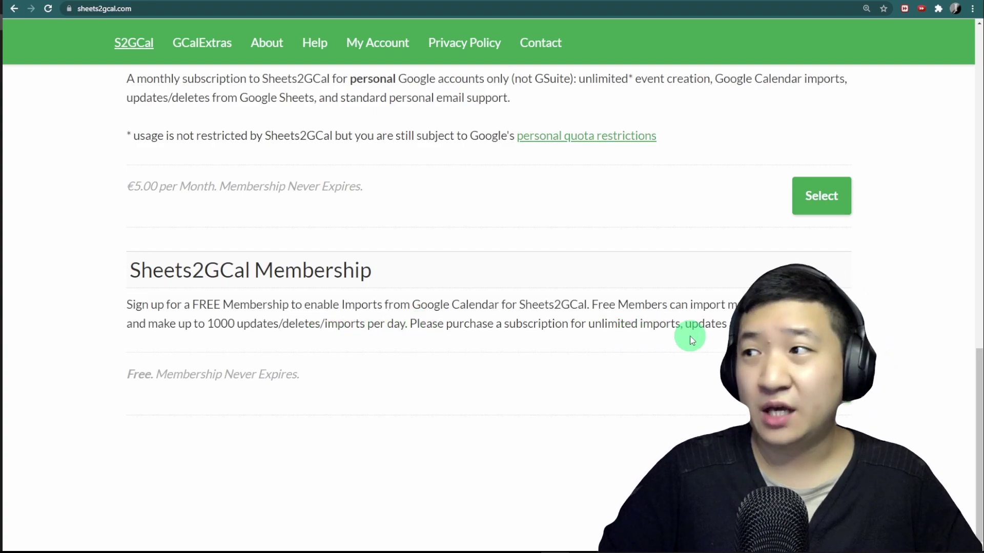
pyautogui.moveTo(164, 323); pyautogui.dragTo(399, 324)
pyautogui.click(569, 293)
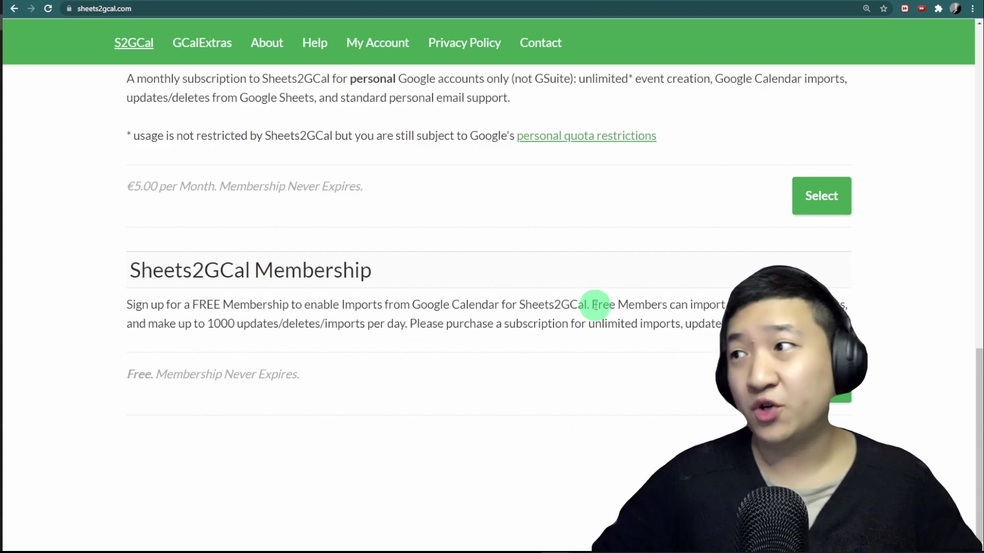
pyautogui.moveTo(814, 305); pyautogui.dragTo(666, 303)
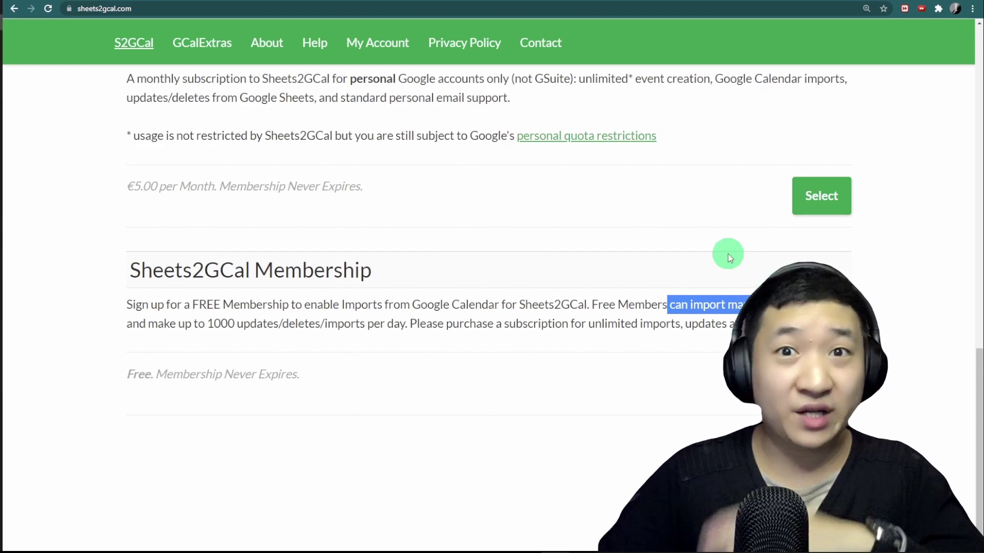
# Choose the free Sheets2GCal Membership plan.
pyautogui.scroll(3, 740, 277)
pyautogui.scroll(2, 739, 277)
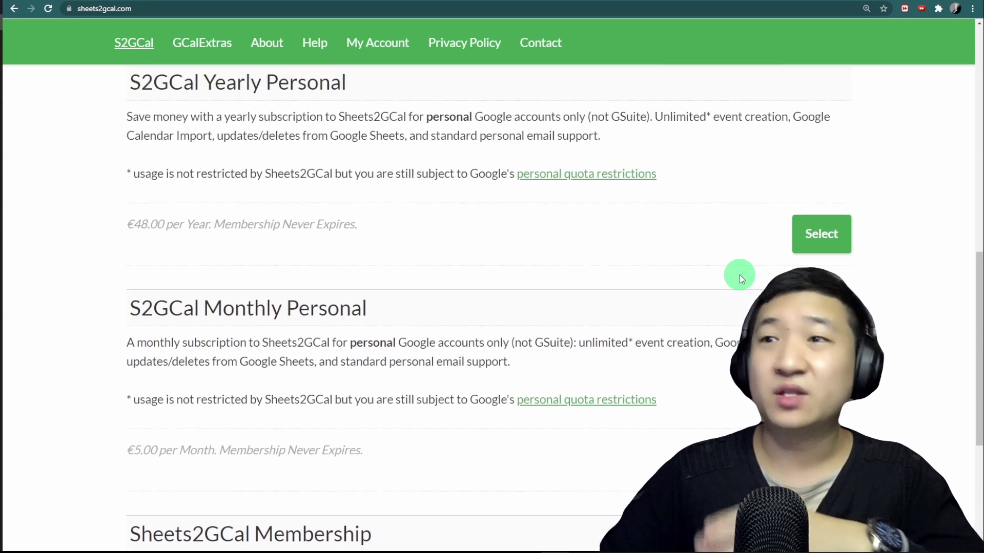
pyautogui.scroll(-5, 739, 278)
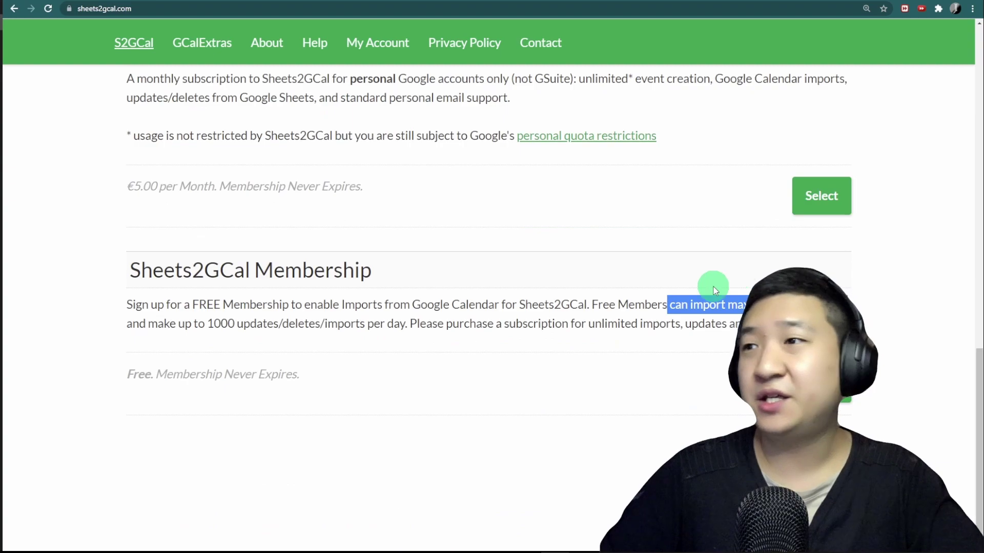
pyautogui.moveTo(151, 304); pyautogui.dragTo(463, 308)
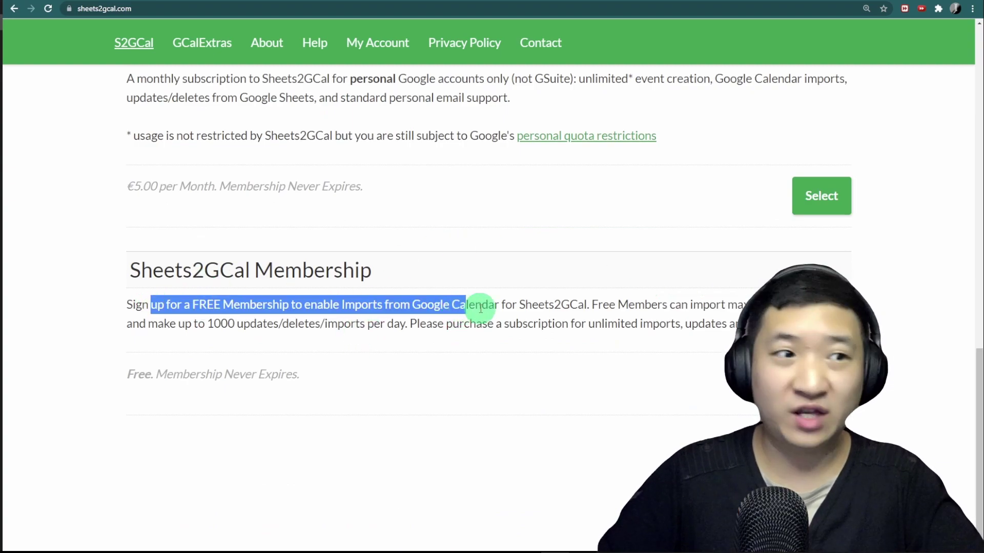
pyautogui.click(621, 330)
pyautogui.click(821, 383)
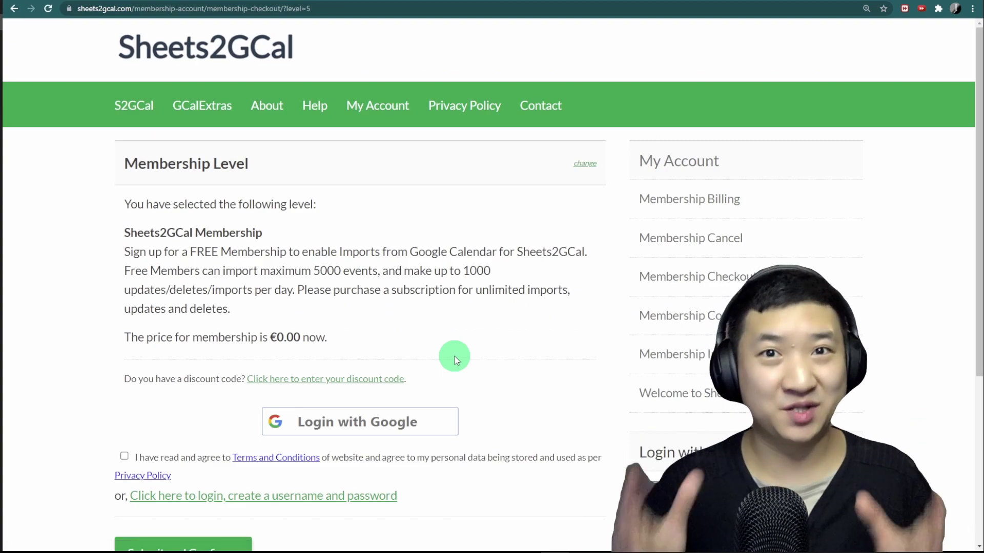
# Agree to the terms, sign in with the Google account, and submit the free membership sign-up.
pyautogui.scroll(-3, 487, 330)
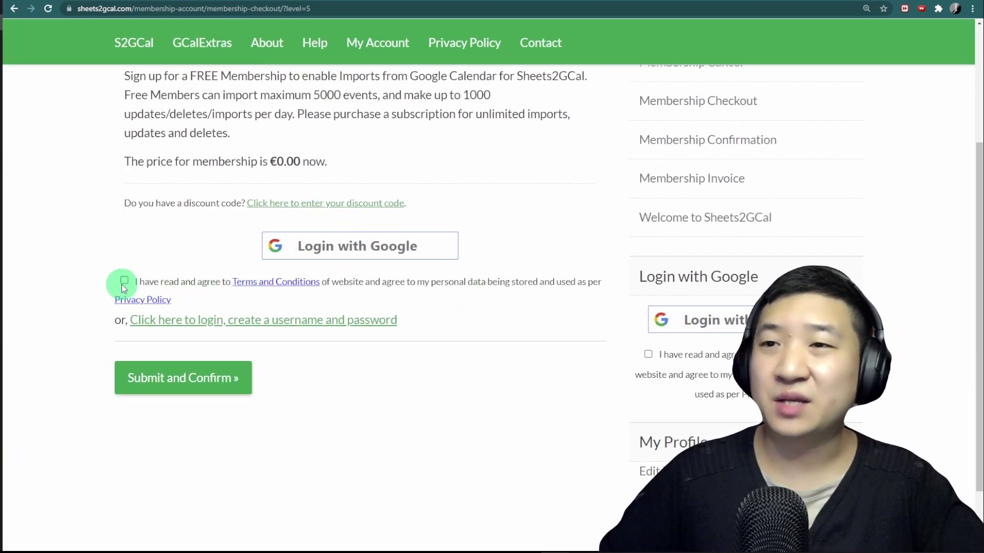
pyautogui.click(124, 280)
pyautogui.click(374, 247)
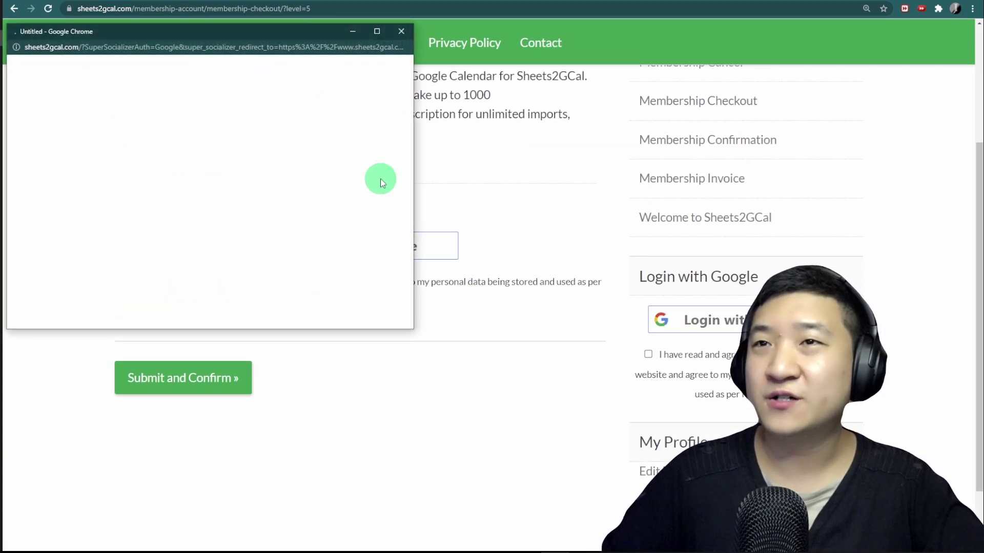
pyautogui.moveTo(264, 34); pyautogui.dragTo(466, 69)
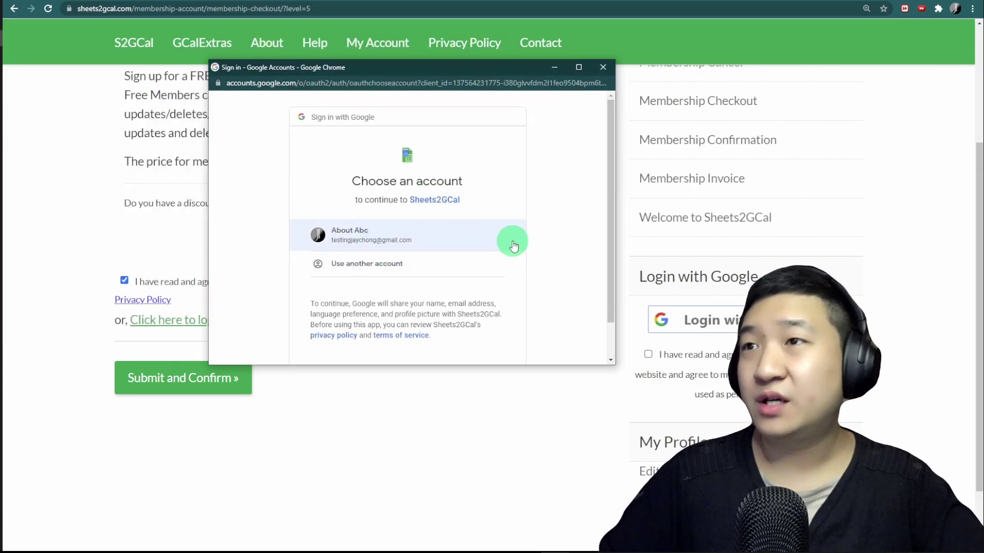
pyautogui.scroll(-1, 430, 257)
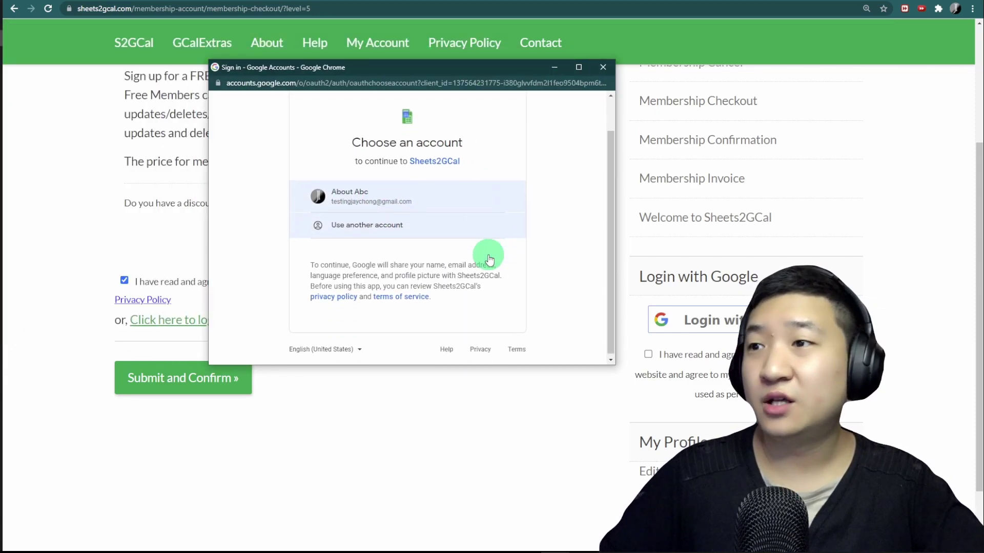
pyautogui.click(362, 201)
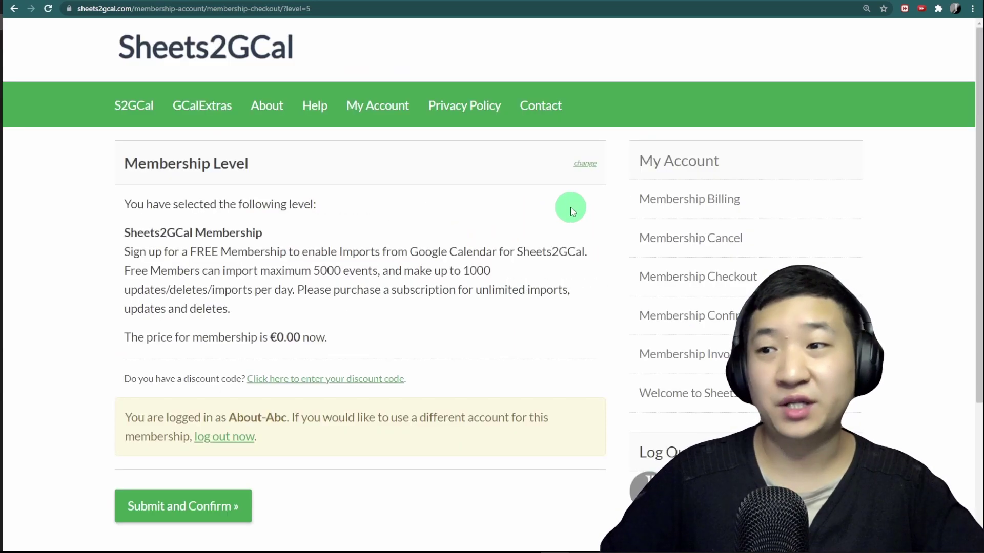
pyautogui.scroll(-3, 527, 229)
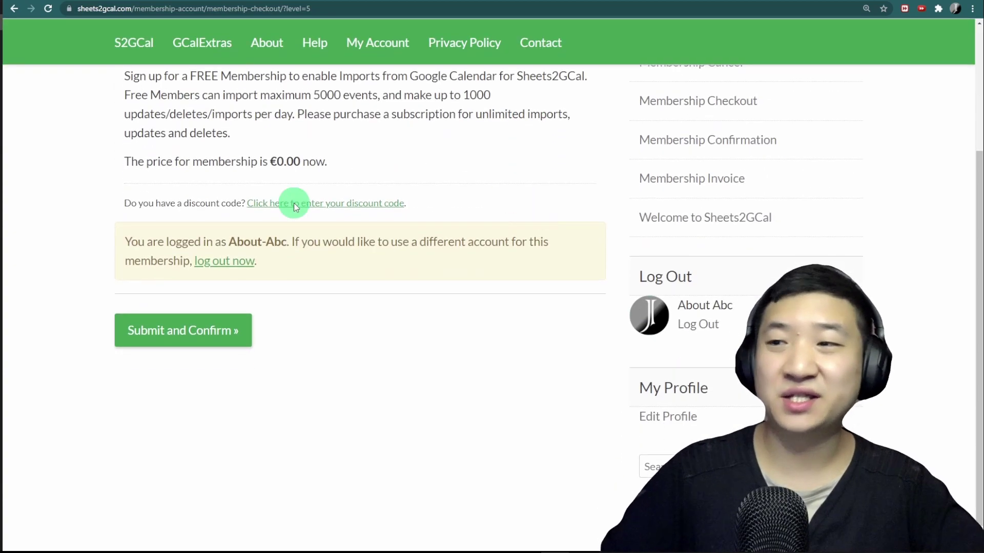
pyautogui.click(199, 335)
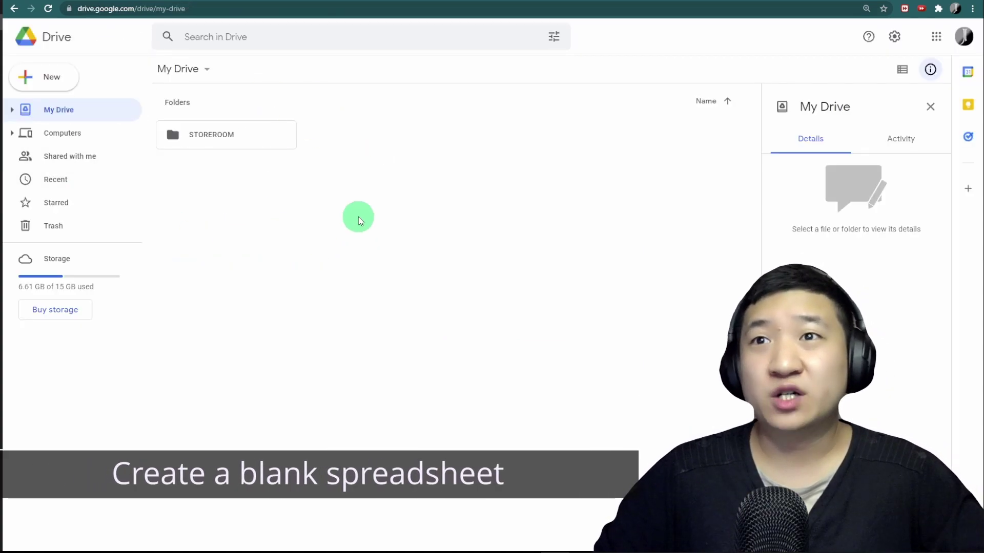
# Create a blank Google Sheets spreadsheet from Google Drive's New menu.
pyautogui.rightClick(367, 178)
pyautogui.moveTo(533, 288)
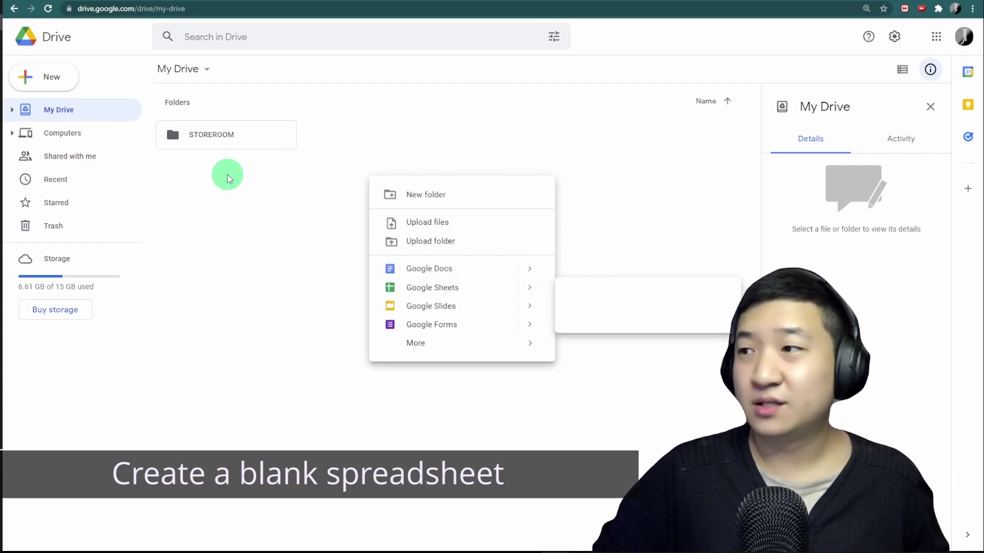
pyautogui.rightClick(228, 191)
pyautogui.click(54, 77)
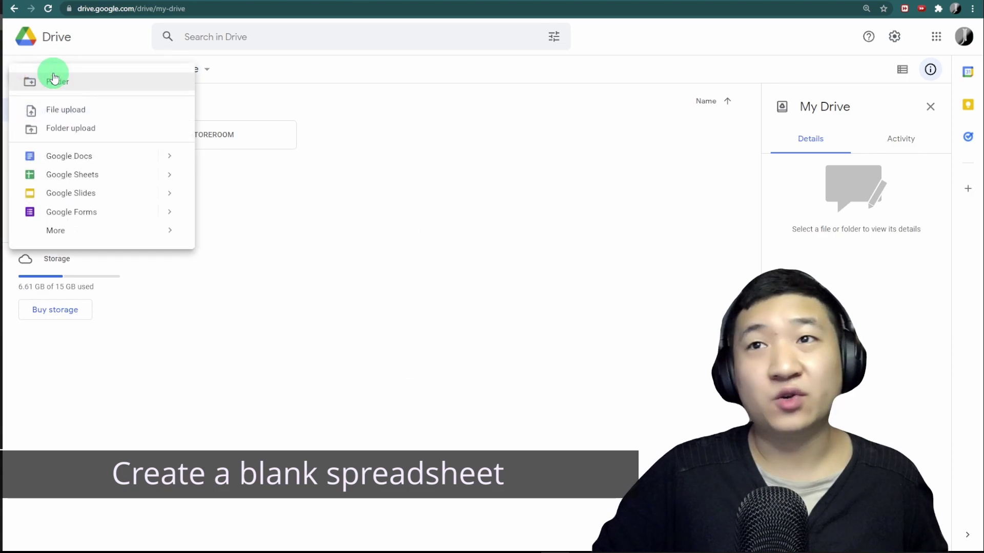
pyautogui.moveTo(173, 179)
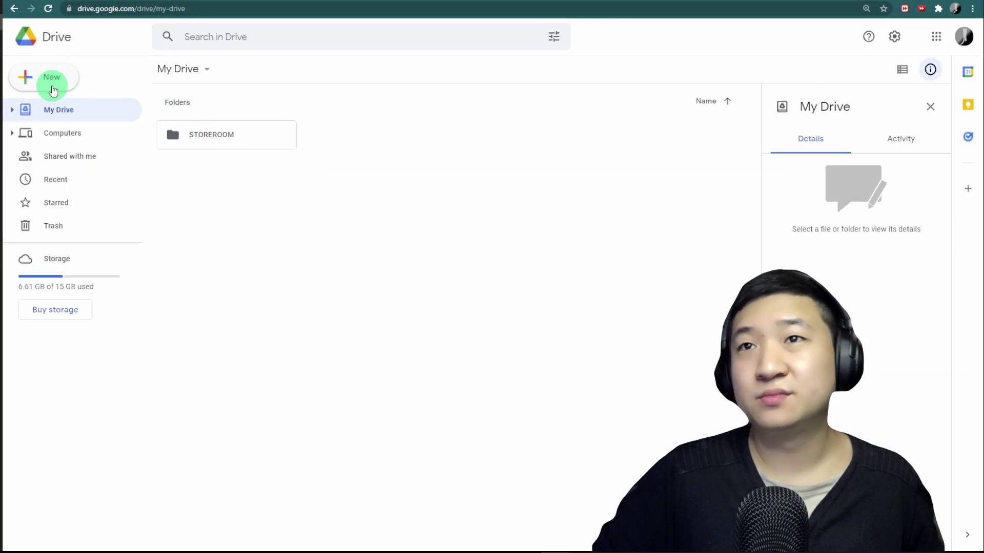
pyautogui.click(52, 88)
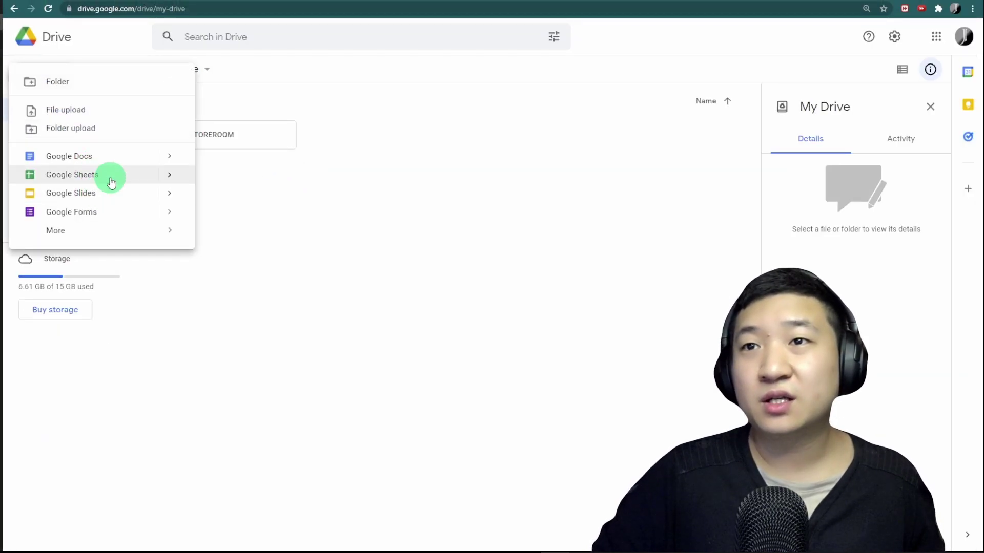
pyautogui.moveTo(169, 178)
pyautogui.click(258, 181)
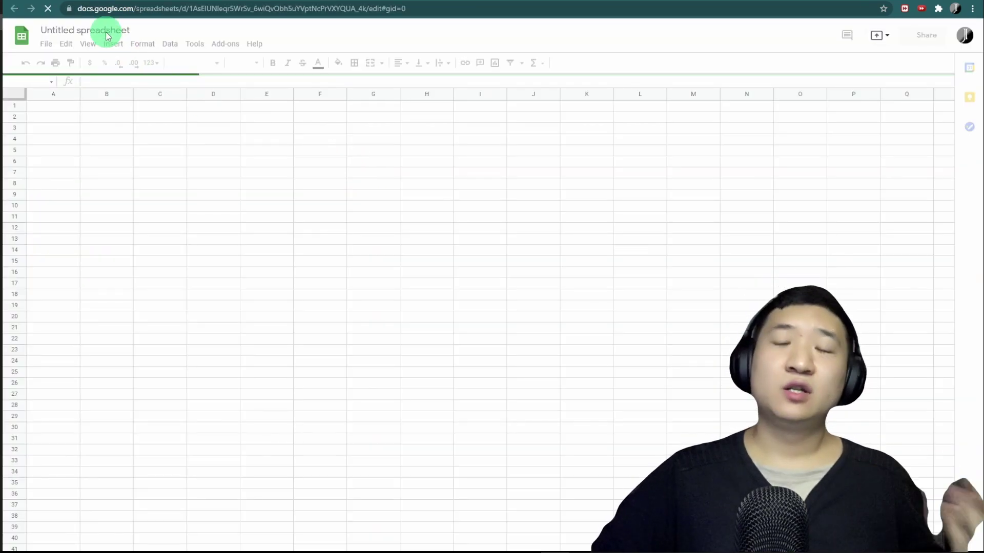
# Rename the spreadsheet to 'Auto Update to Google Calendar' and dismiss the tips.
pyautogui.click(112, 31)
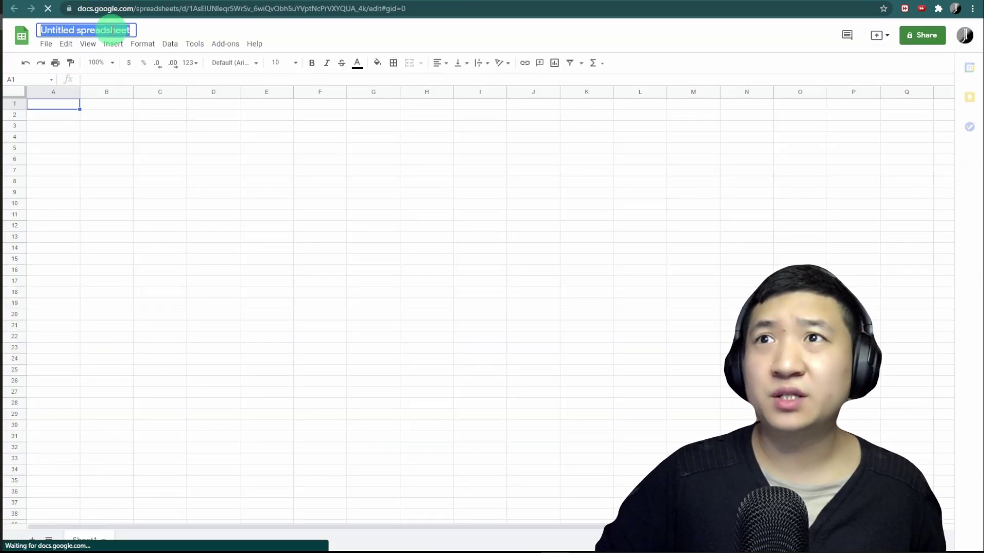
pyautogui.write('A')
pyautogui.press('Return')
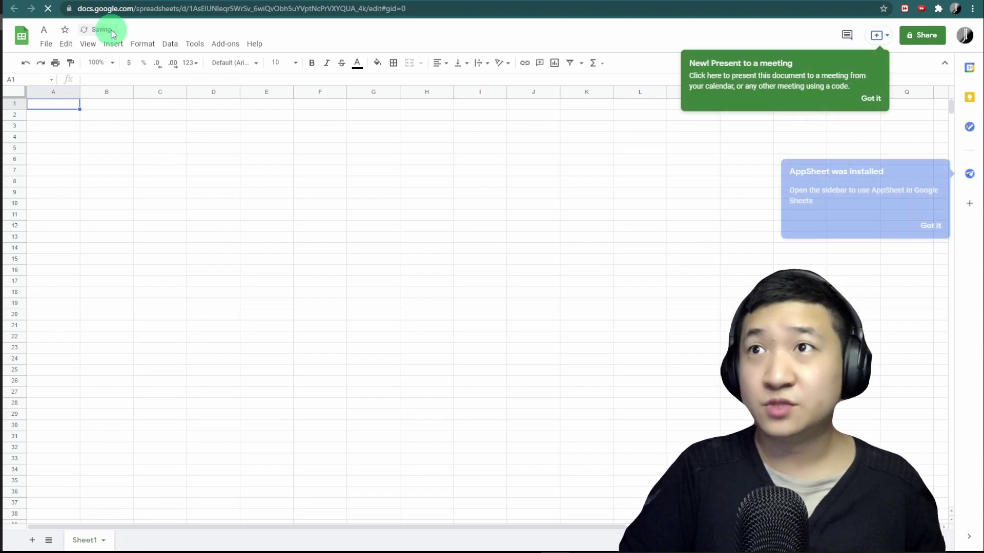
pyautogui.click(871, 98)
pyautogui.click(923, 225)
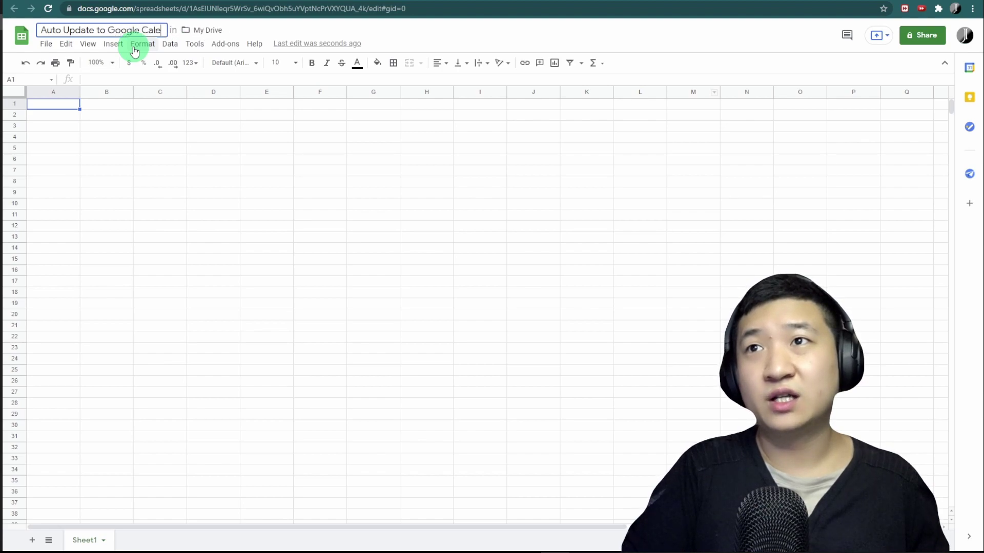
pyautogui.click(199, 183)
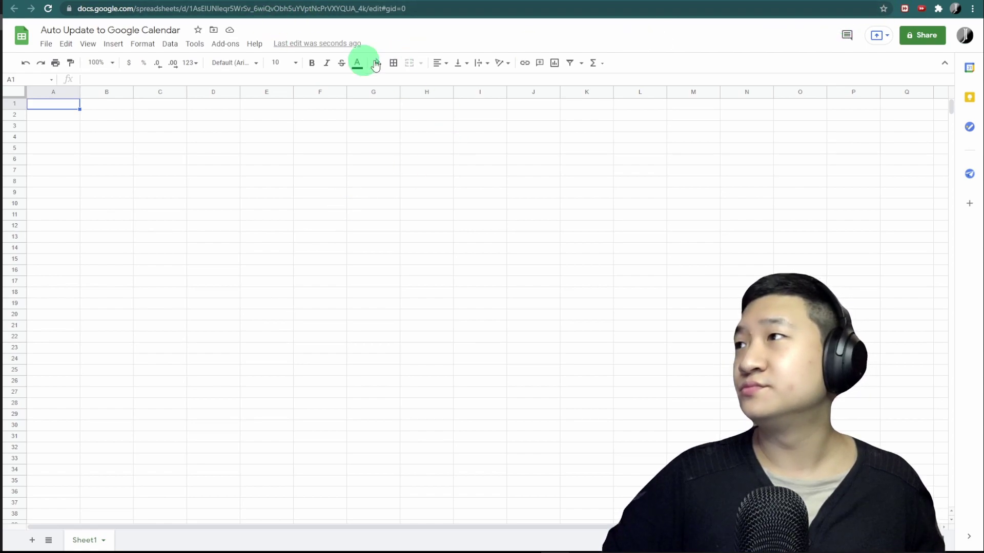
# Zoom the sheet to 150%.
pyautogui.click(87, 44)
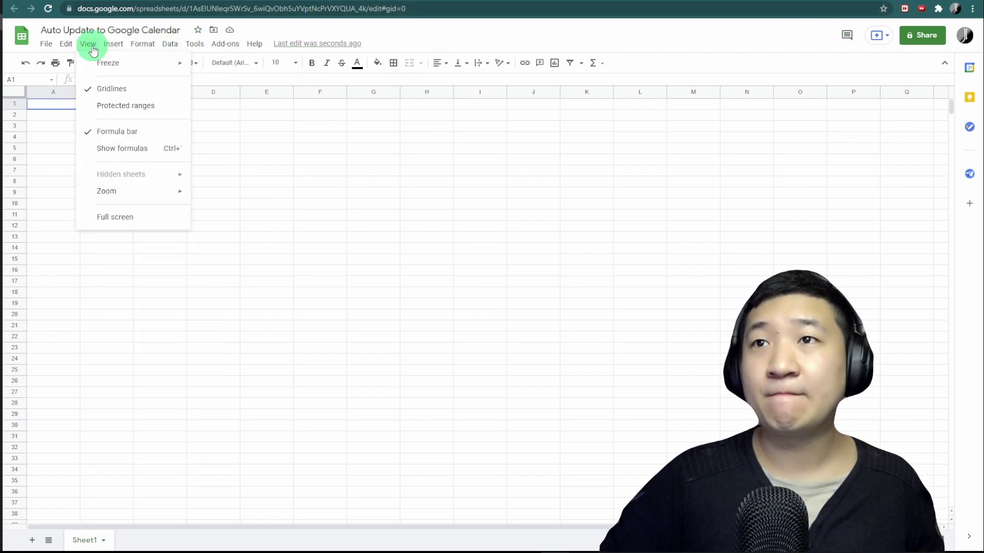
pyautogui.moveTo(169, 193)
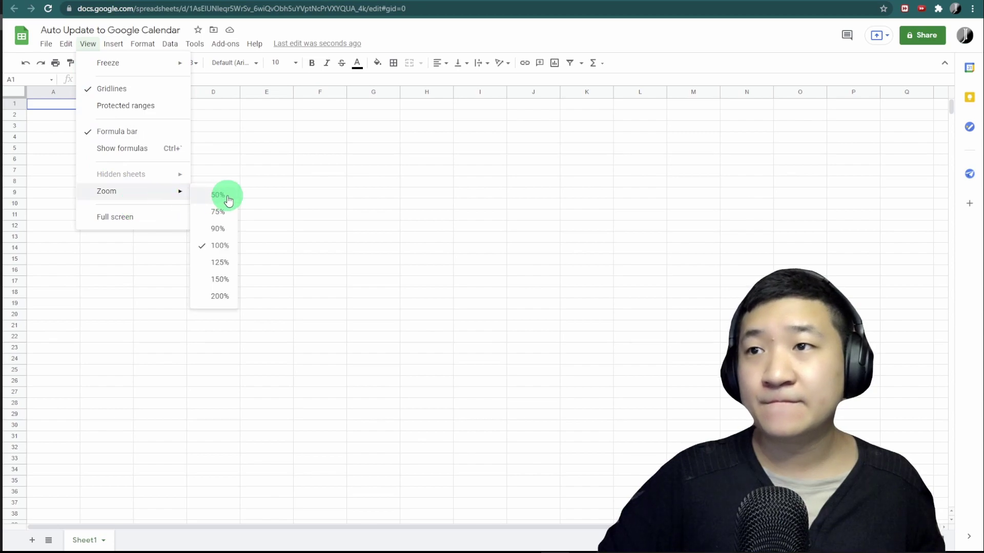
pyautogui.click(221, 281)
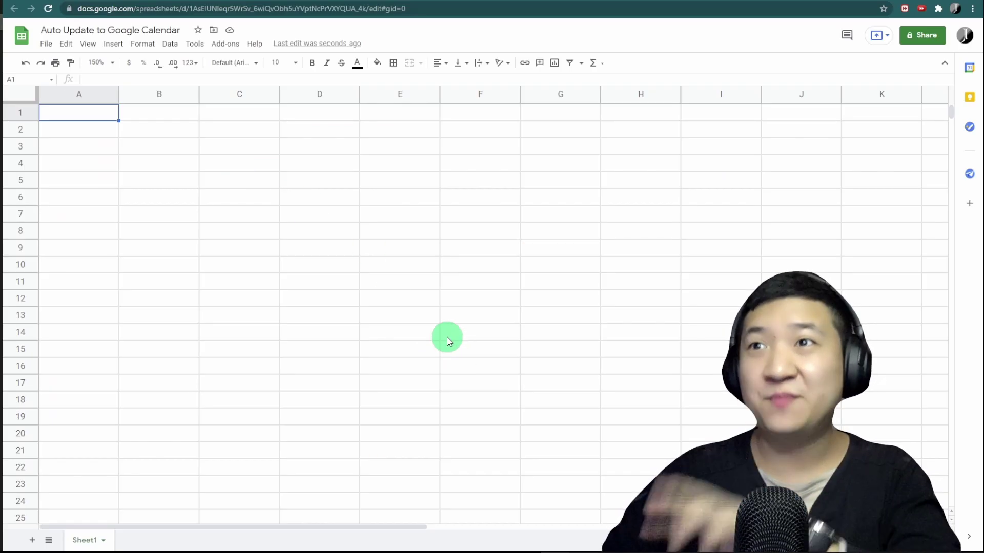
# Search the add-on marketplace for 'Sheets2GCal', copying the name from its website.
pyautogui.click(226, 44)
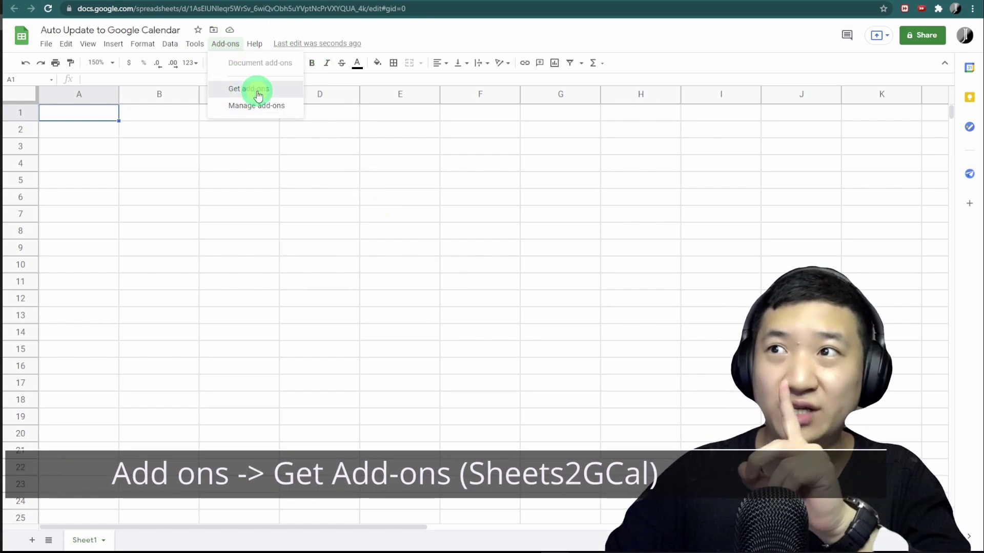
pyautogui.click(249, 89)
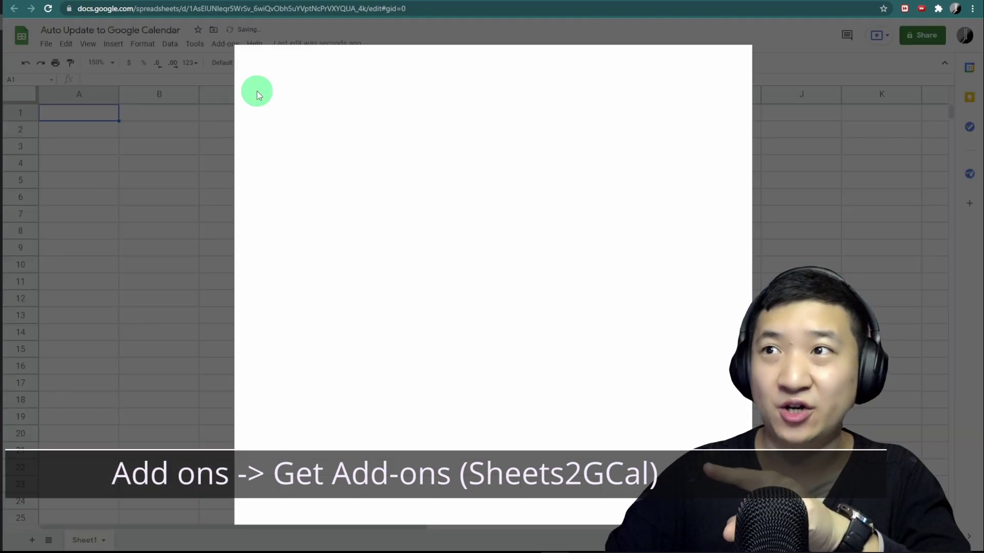
pyautogui.click(443, 3)
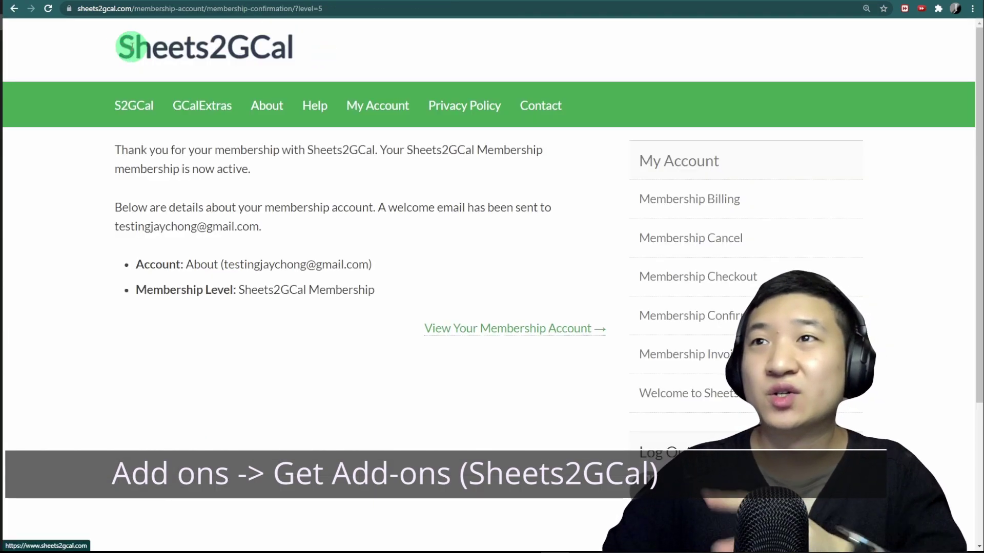
pyautogui.moveTo(133, 46); pyautogui.dragTo(271, 40)
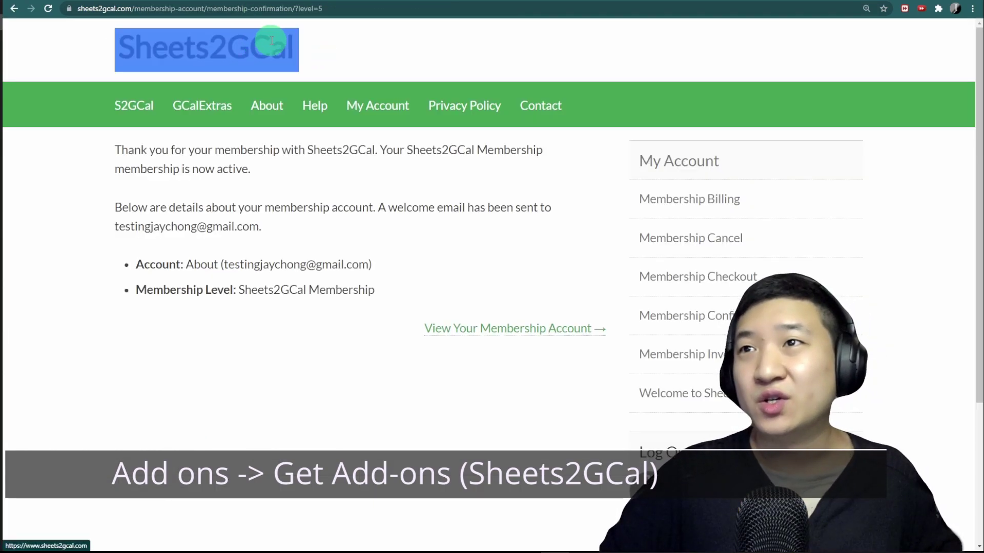
pyautogui.doubleClick(332, 150)
pyautogui.hotkey('ctrl', 'c')
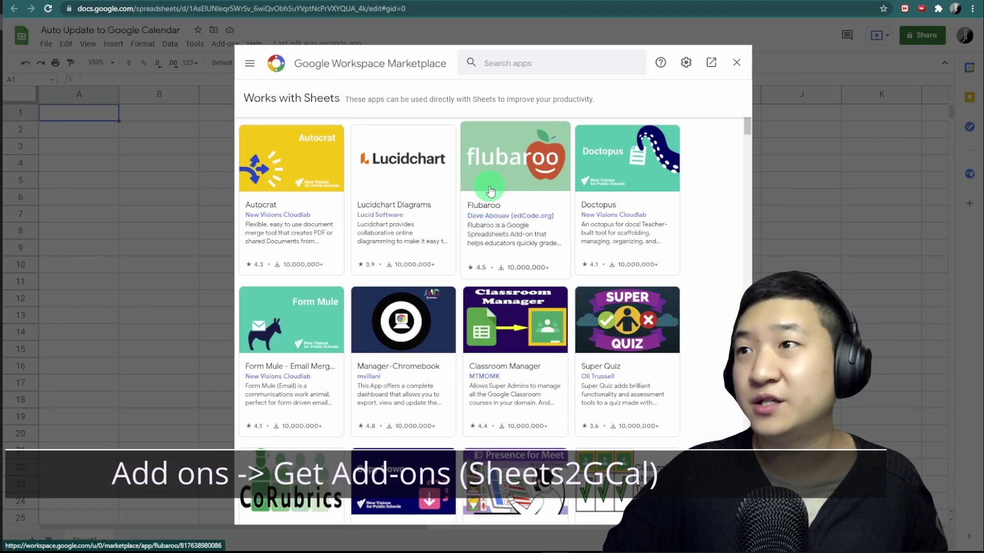
pyautogui.click(505, 62)
pyautogui.hotkey('ctrl', 'v')
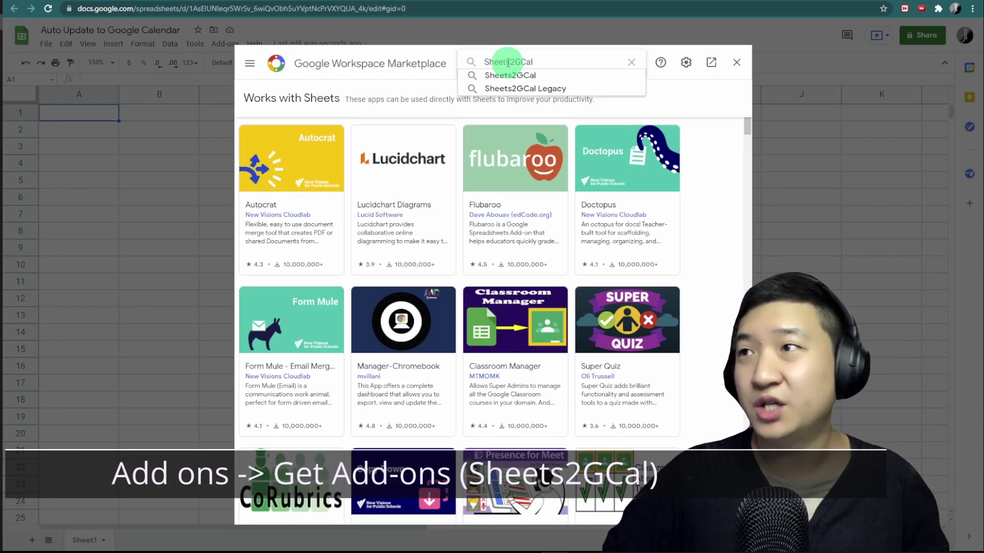
pyautogui.click(516, 74)
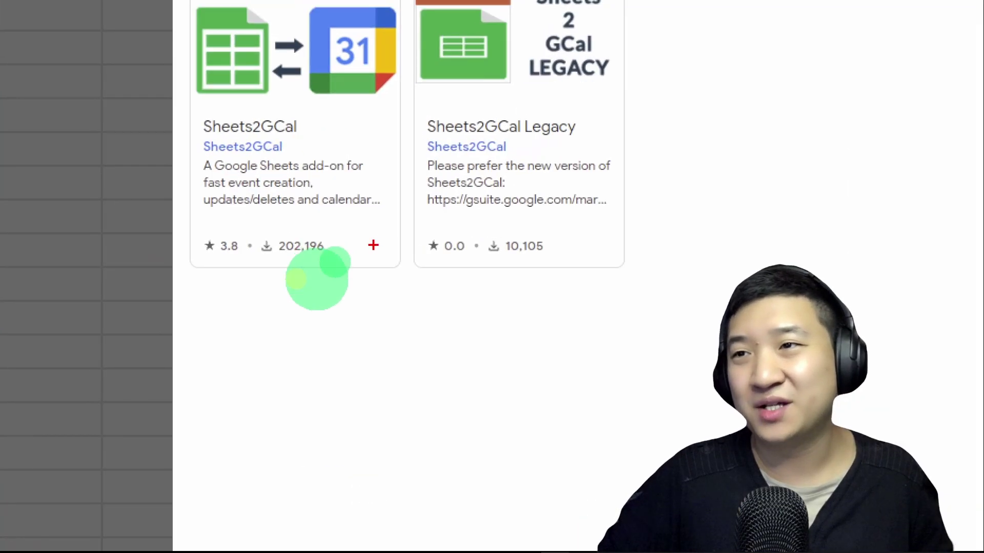
pyautogui.moveTo(382, 207)
pyautogui.mouseDown()
pyautogui.moveTo(329, 274)
pyautogui.moveTo(339, 218)
pyautogui.mouseUp()
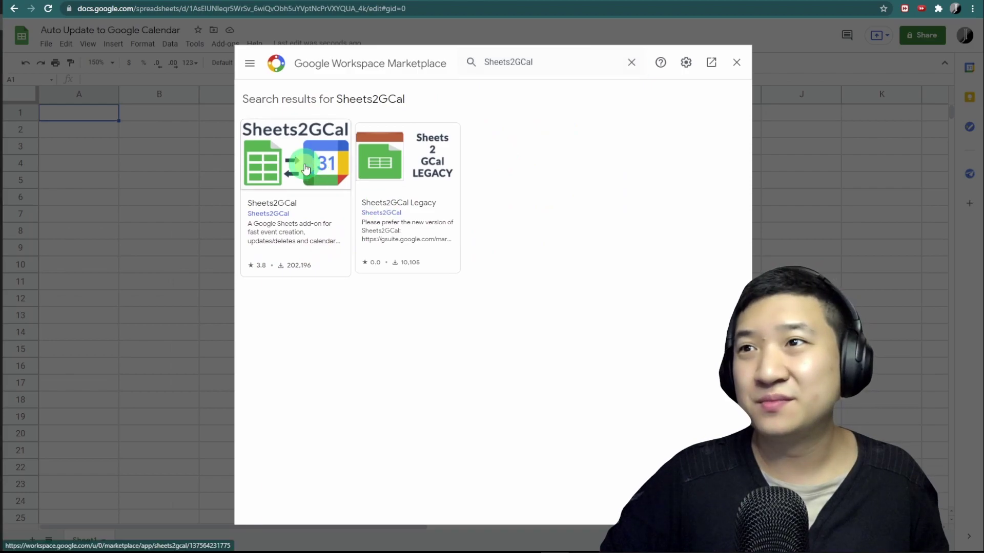
# Open the Sheets2GCal add-on and start installing it with the Google account.
pyautogui.click(316, 58)
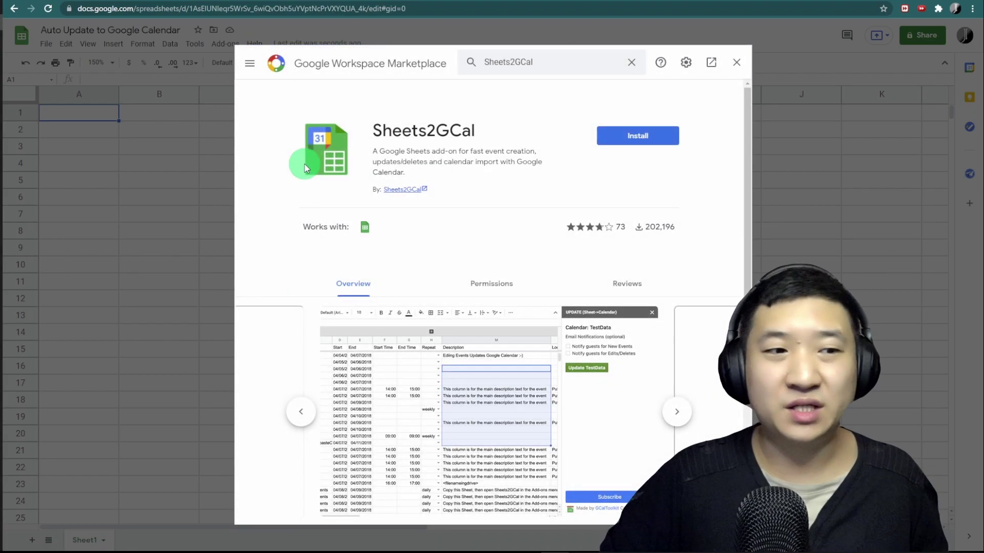
pyautogui.click(624, 140)
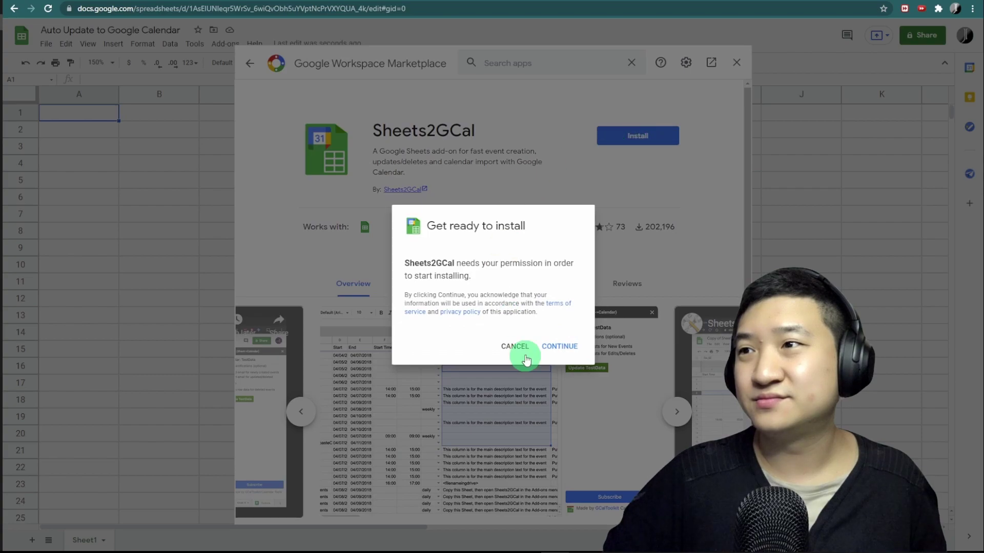
pyautogui.click(572, 346)
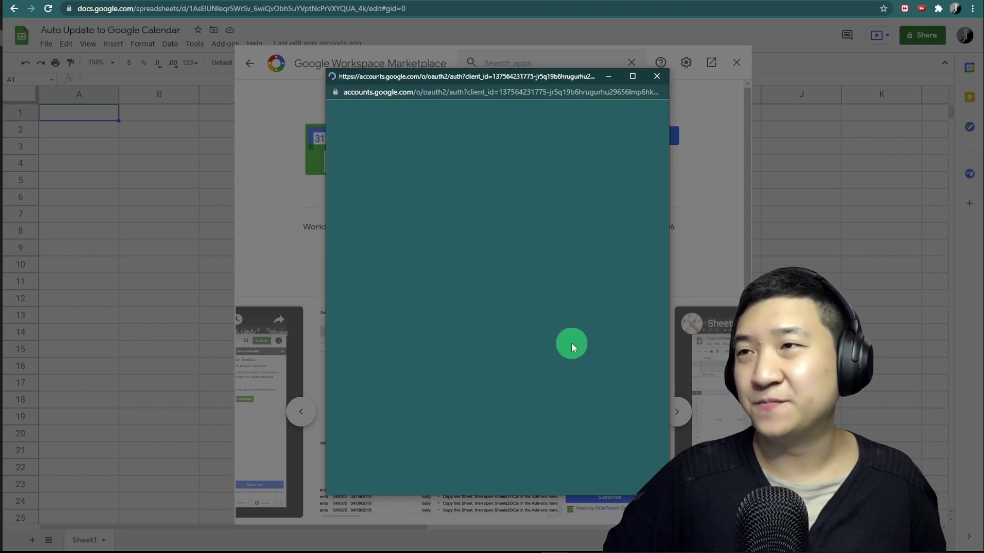
pyautogui.click(476, 297)
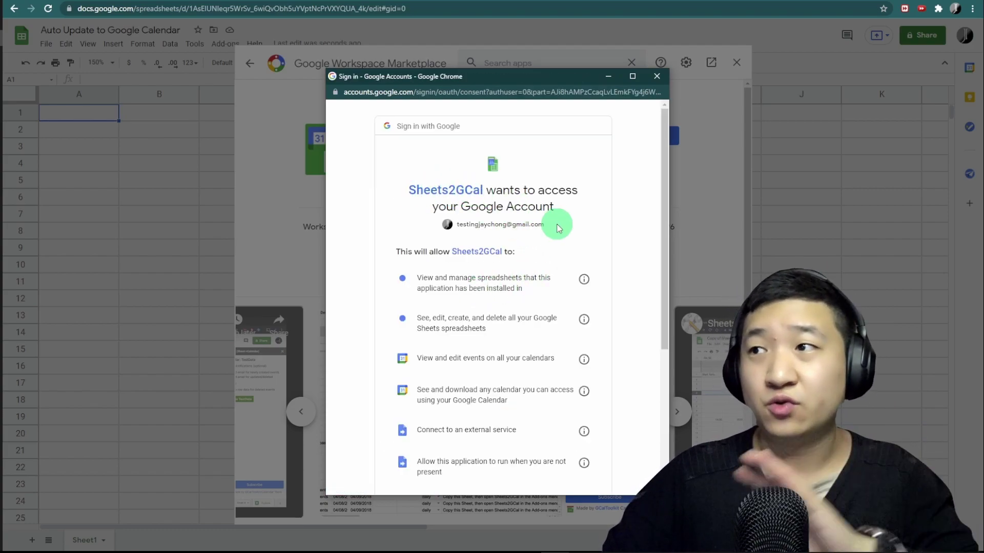
# Review the requested permissions, allow access, and close the marketplace.
pyautogui.scroll(-3, 579, 220)
pyautogui.scroll(-2, 533, 213)
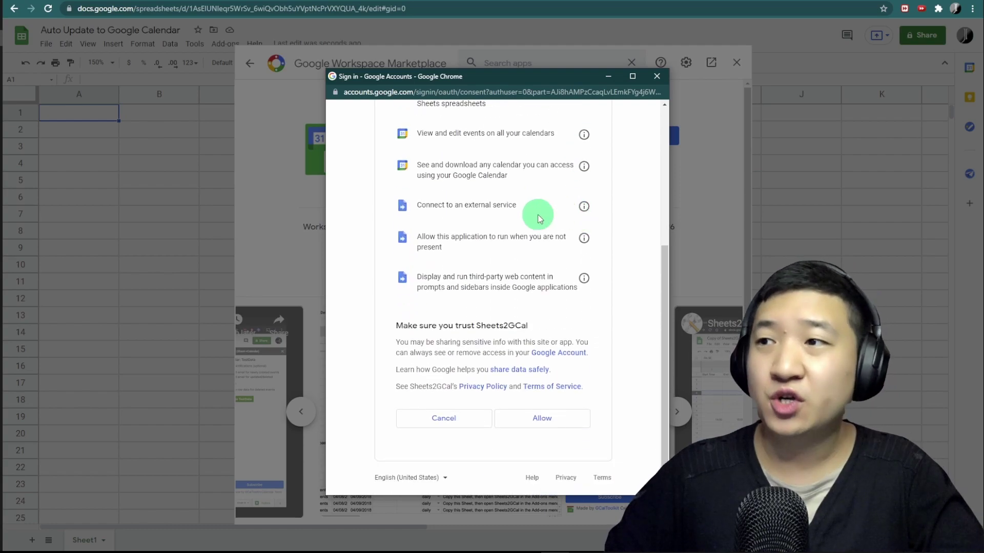
pyautogui.scroll(2, 513, 199)
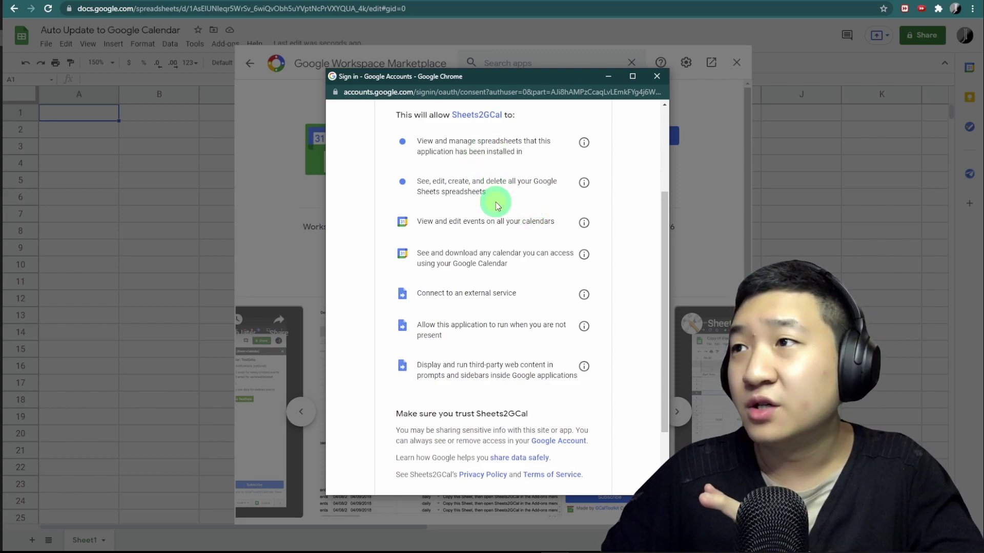
pyautogui.moveTo(494, 197); pyautogui.dragTo(475, 140)
pyautogui.click(623, 215)
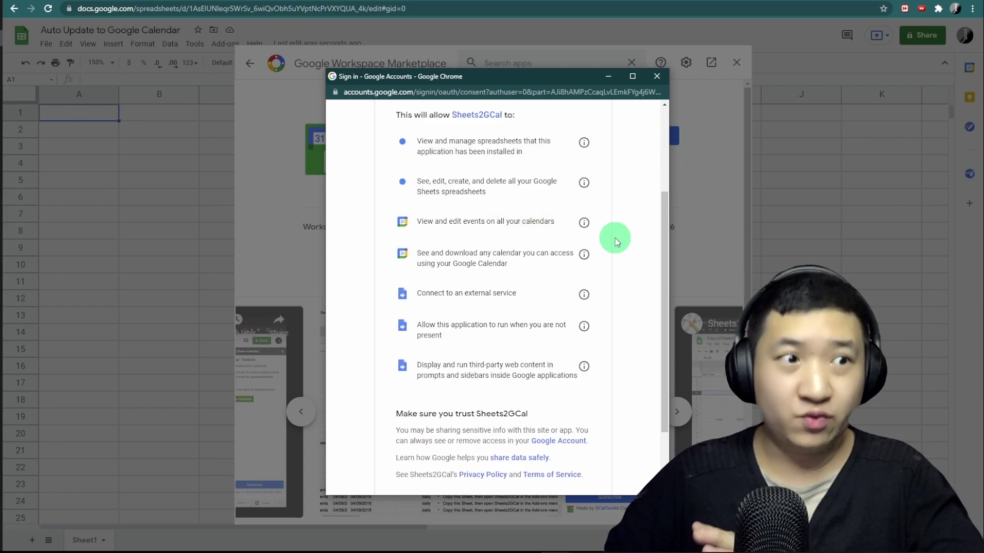
pyautogui.scroll(-2, 620, 222)
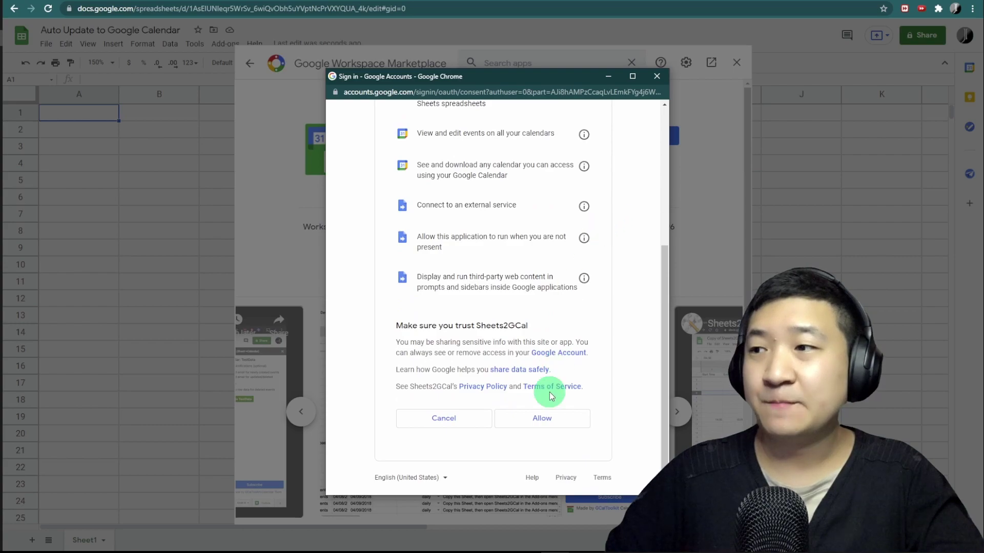
pyautogui.click(542, 418)
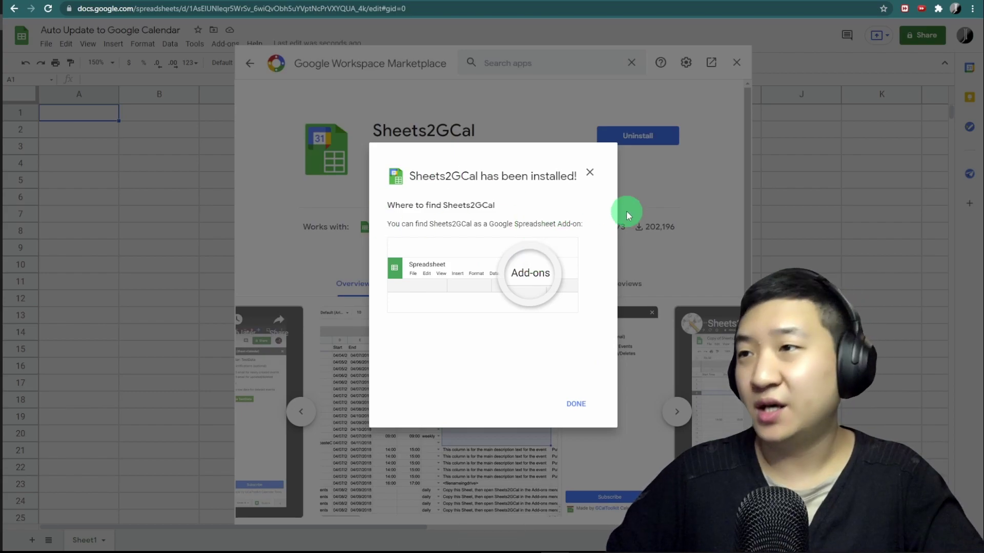
pyautogui.click(576, 404)
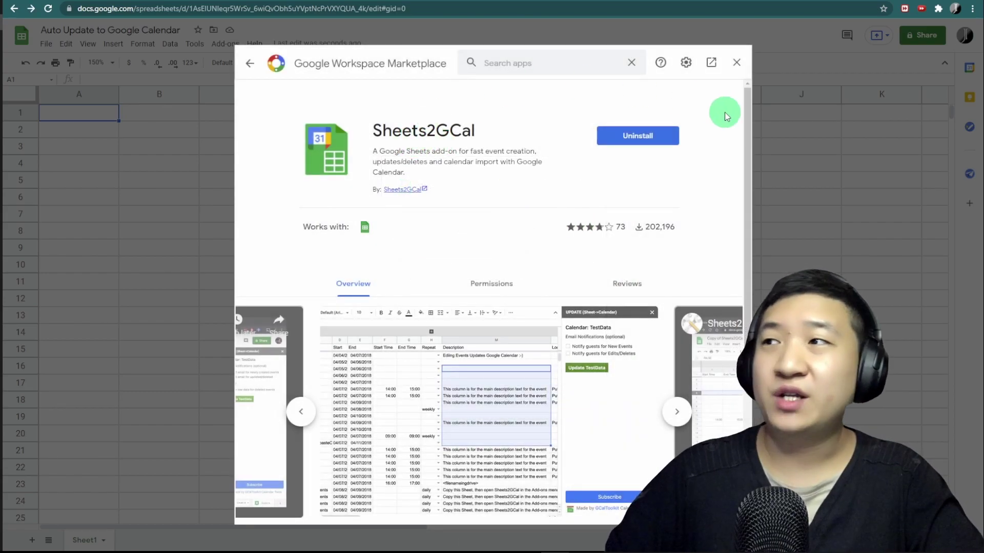
pyautogui.click(738, 64)
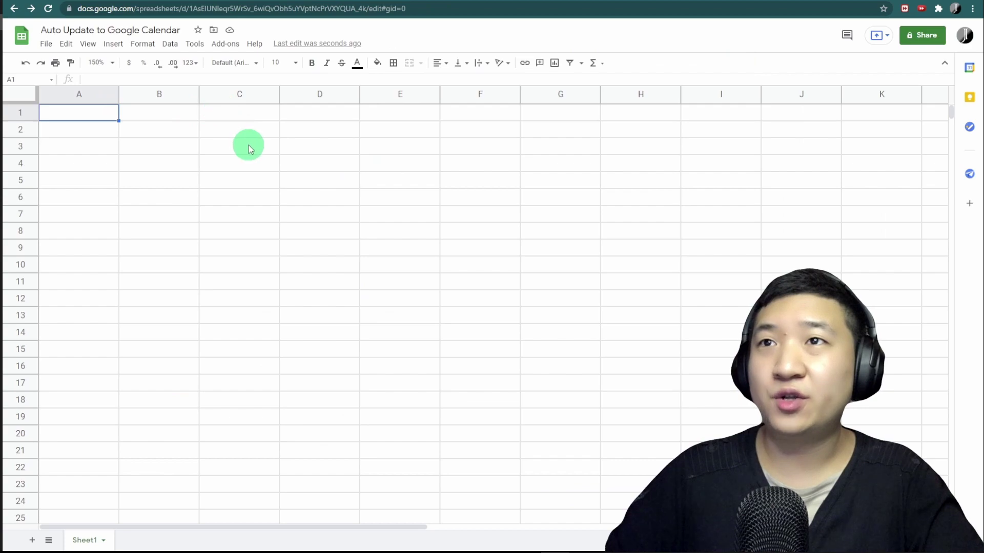
# Open the Sheets2GCal Link Sheet panel from the Add-ons menu.
pyautogui.click(215, 45)
pyautogui.click(282, 90)
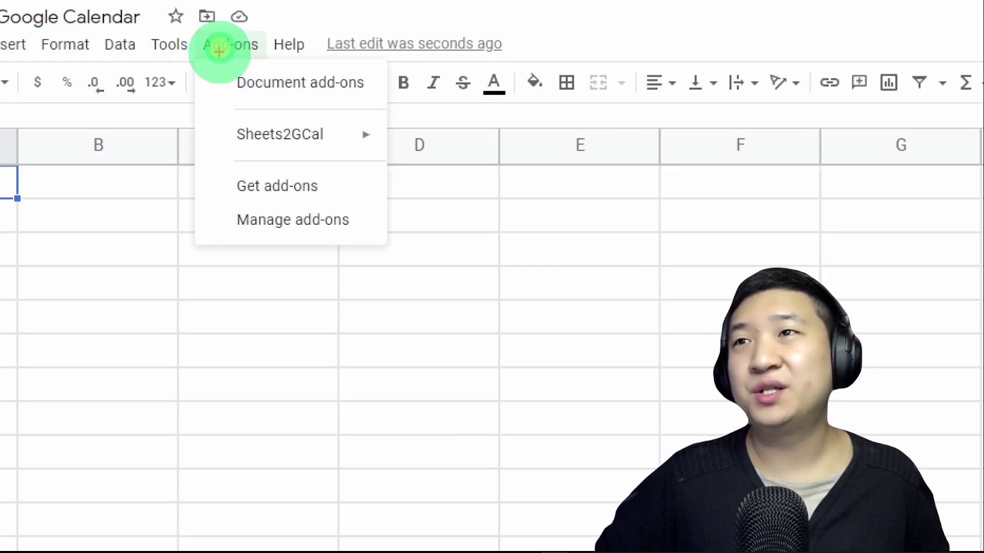
pyautogui.moveTo(253, 18); pyautogui.dragTo(279, 40)
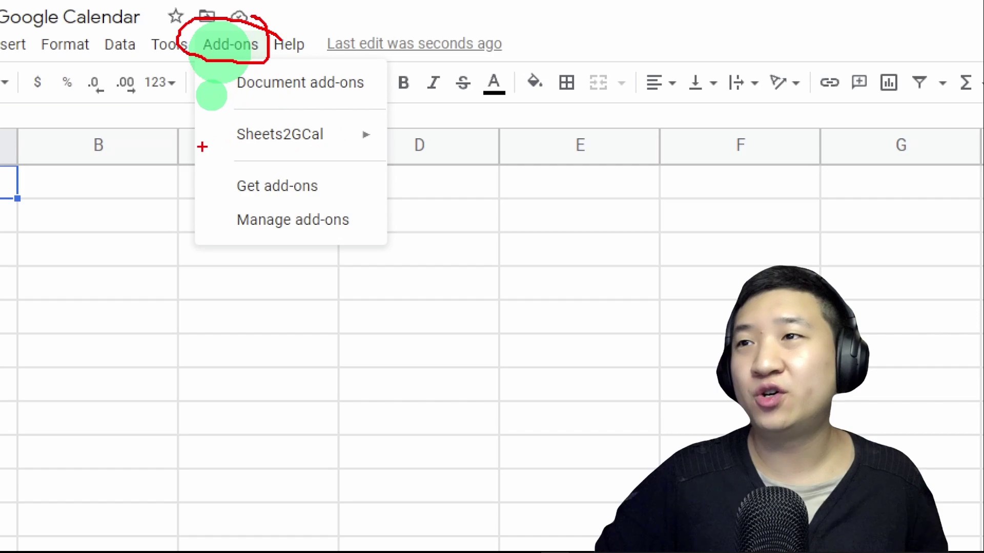
pyautogui.moveTo(202, 147); pyautogui.dragTo(331, 151)
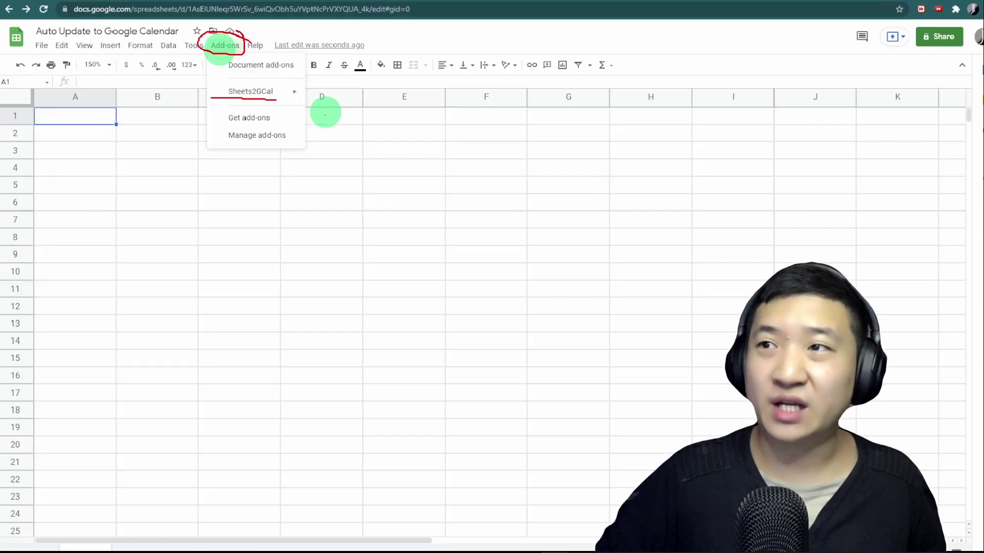
pyautogui.click(225, 45)
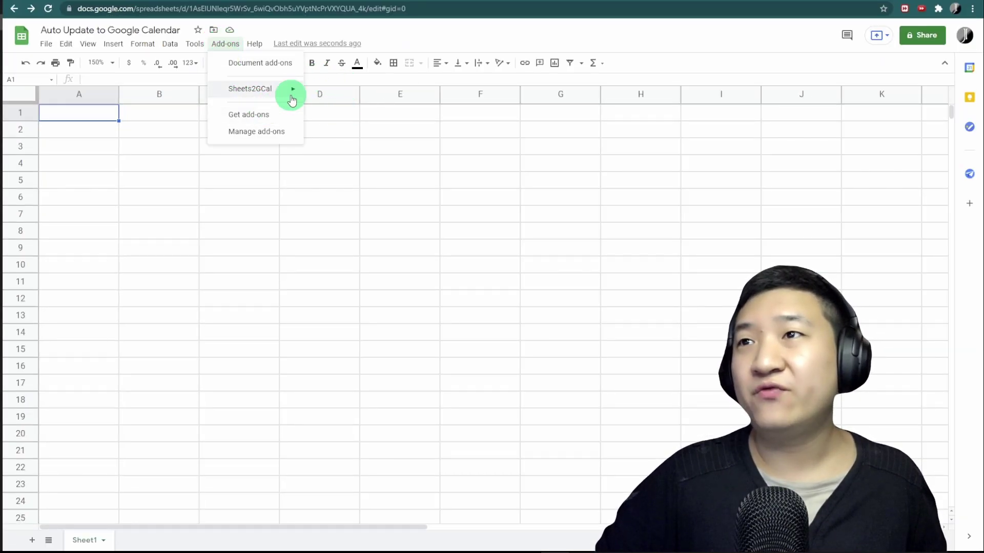
pyautogui.moveTo(300, 93)
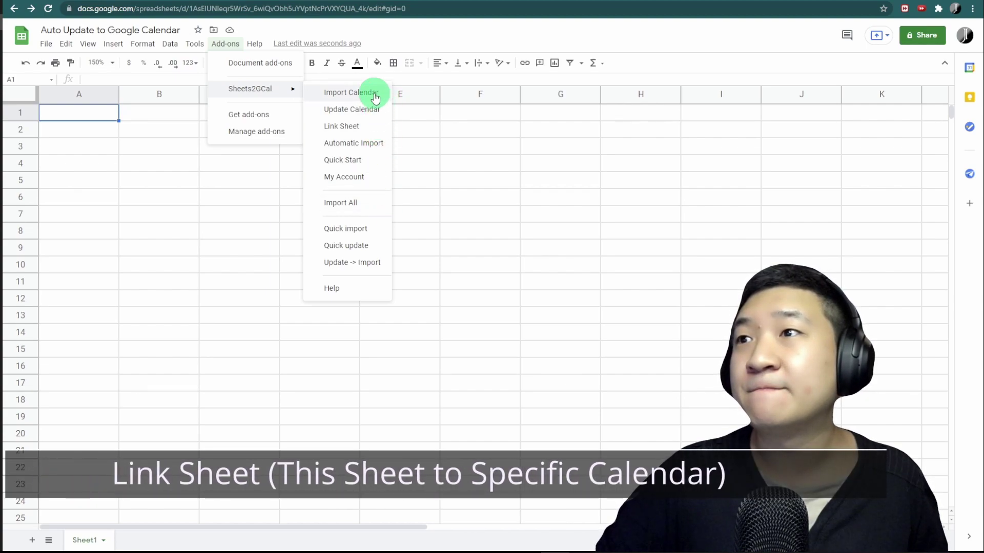
pyautogui.click(377, 128)
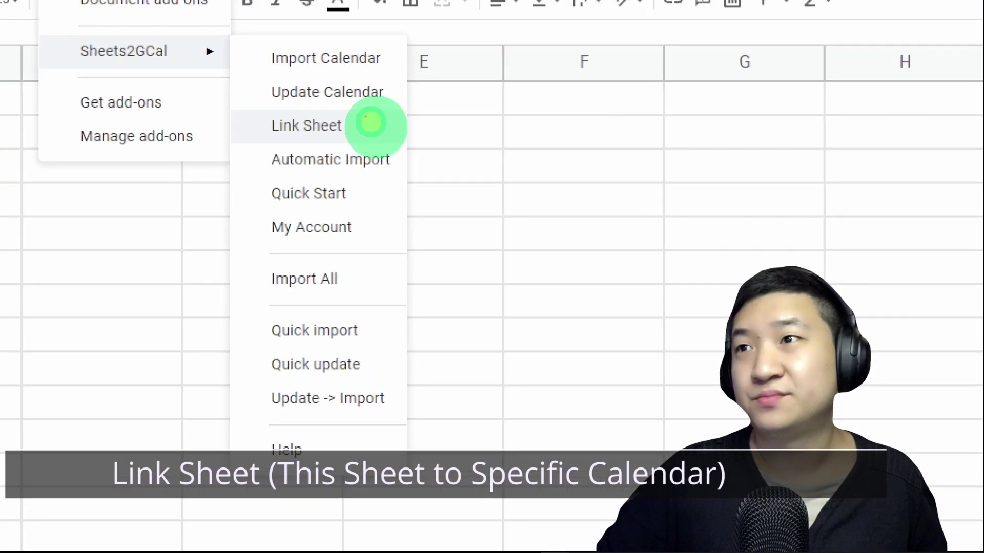
pyautogui.moveTo(367, 116); pyautogui.dragTo(361, 142)
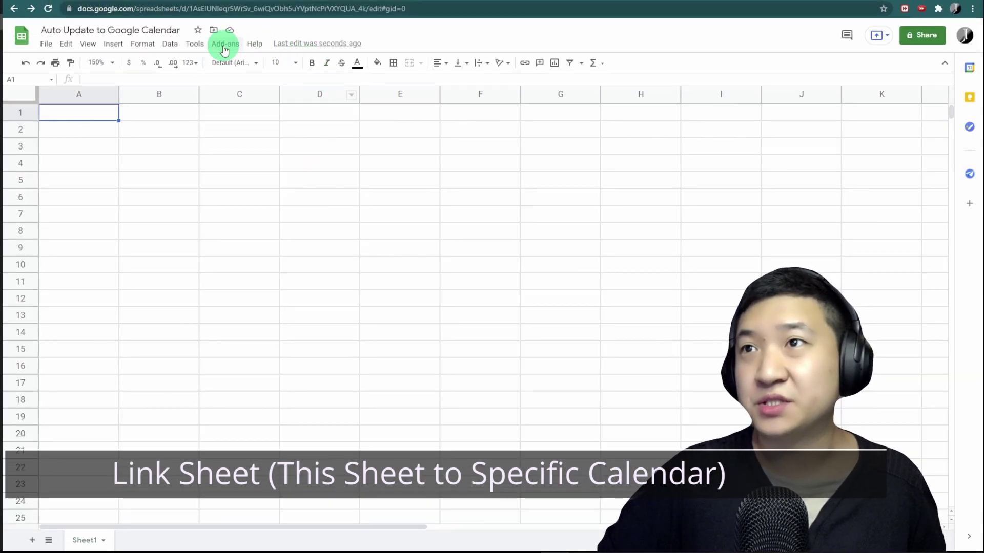
pyautogui.click(226, 44)
pyautogui.moveTo(246, 90)
pyautogui.click(339, 99)
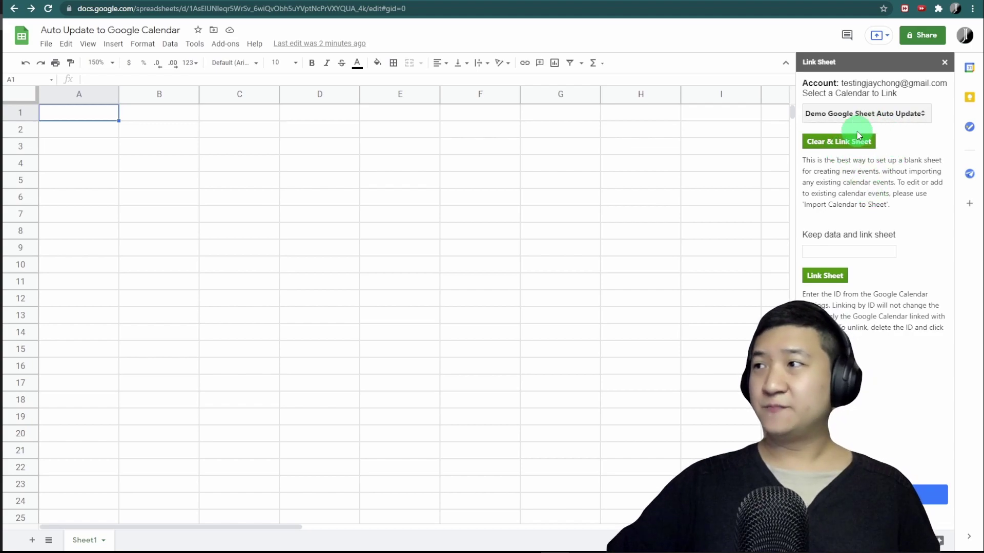
# Select 'Demo Purpose ONLY' in the Link Sheet calendar dropdown.
pyautogui.click(912, 118)
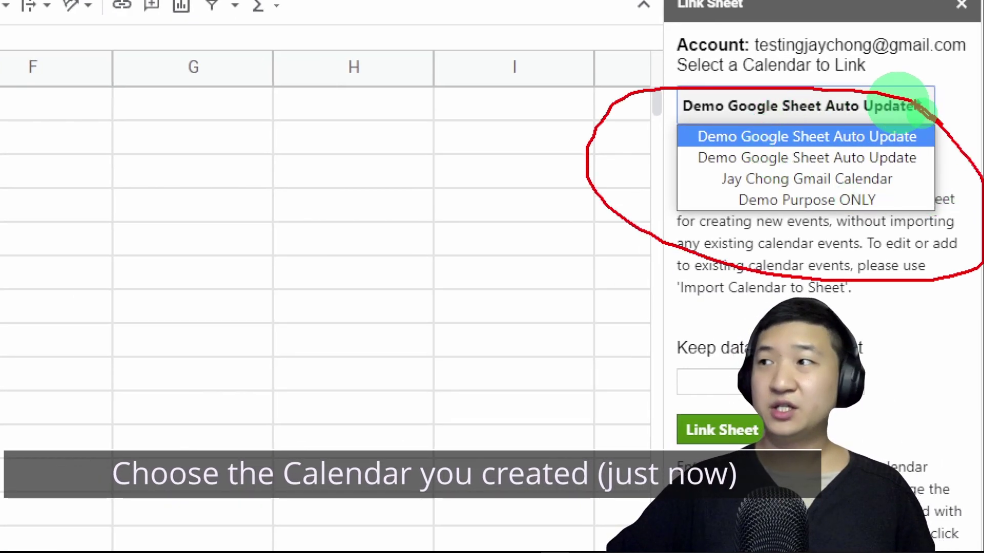
pyautogui.click(917, 106)
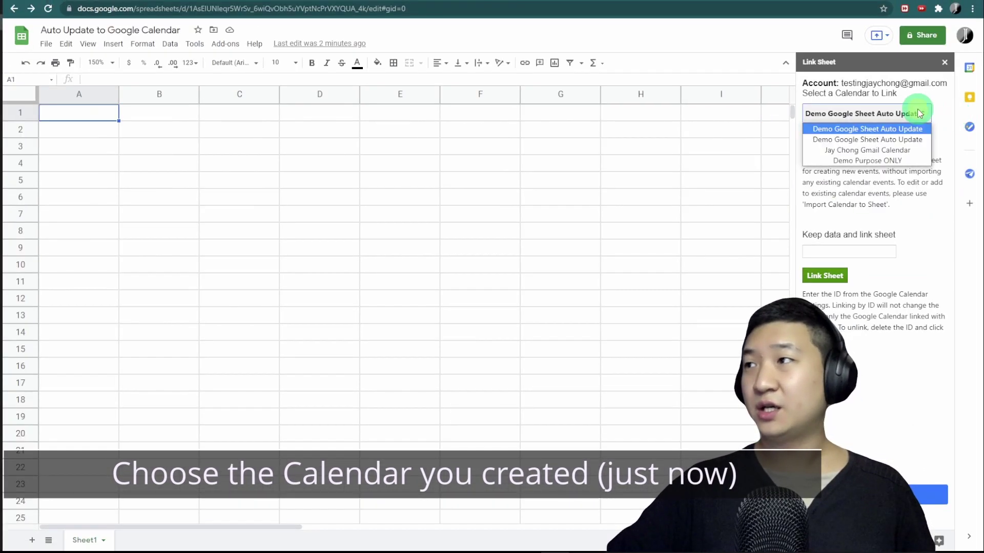
pyautogui.click(877, 161)
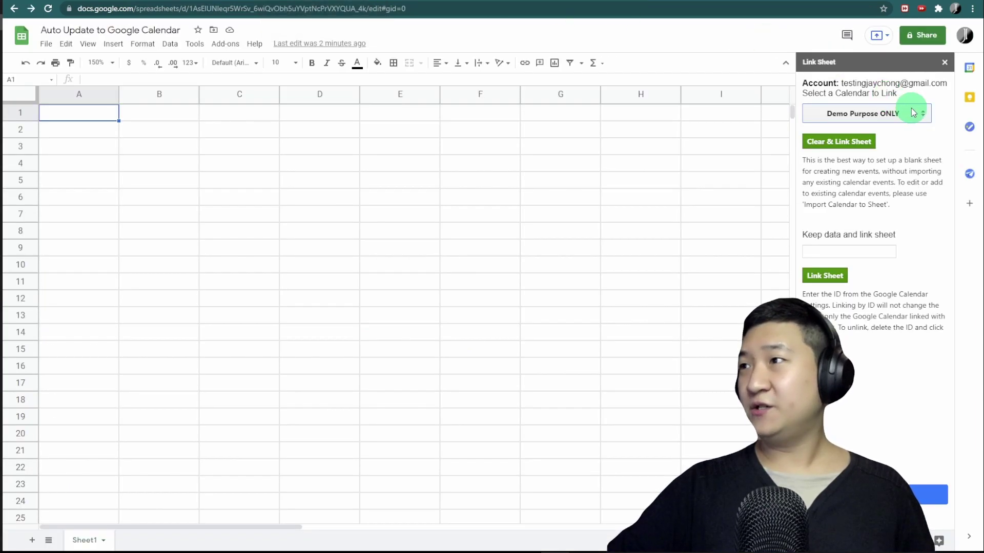
# Clear the sheet and link it to the calendar, accepting the timezone-mismatch and emptying warnings.
pyautogui.click(839, 146)
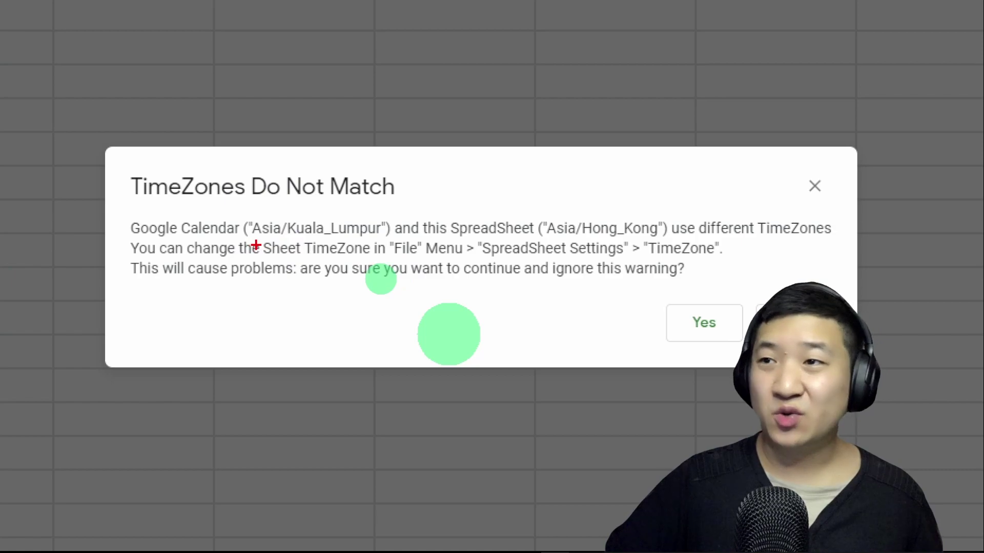
pyautogui.moveTo(262, 238); pyautogui.dragTo(395, 244)
pyautogui.moveTo(573, 237); pyautogui.dragTo(659, 236)
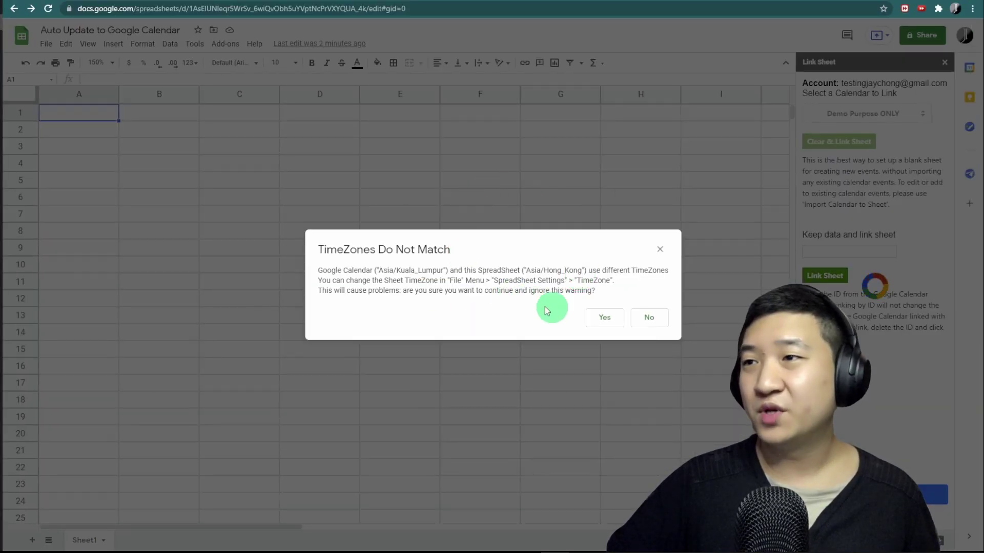
pyautogui.click(604, 319)
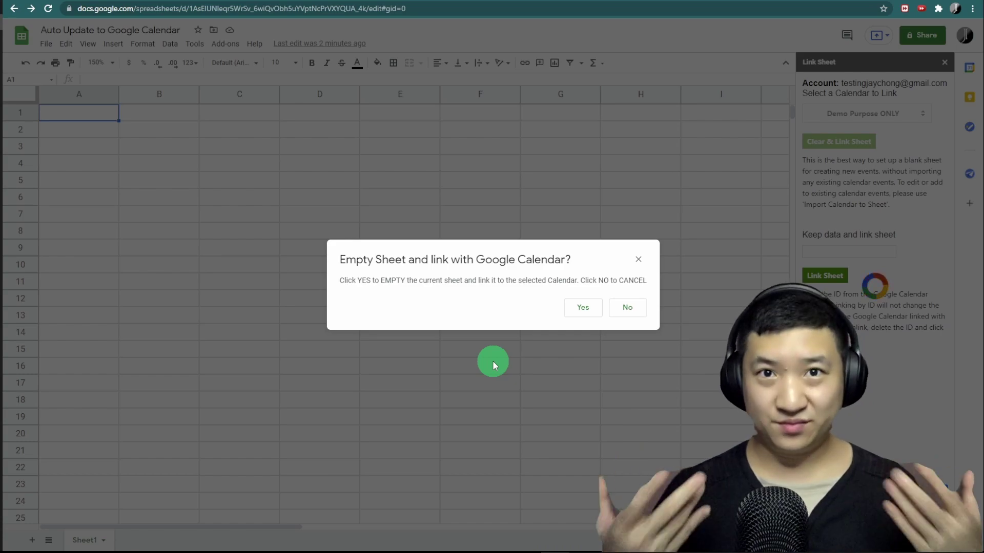
pyautogui.click(584, 307)
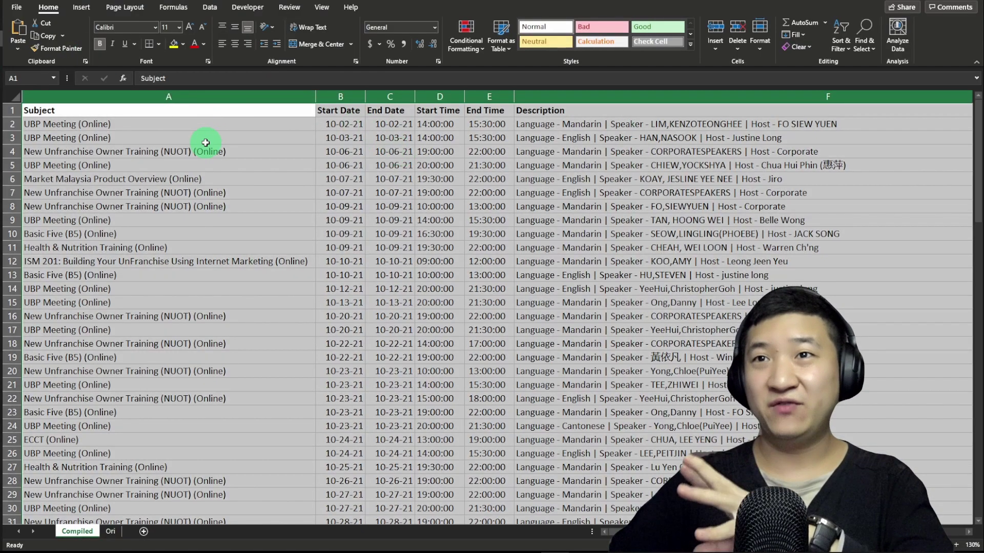
# Paste the Excel event subjects, dates and times (A2:E37) into the sheet starting at Title cell C2.
pyautogui.click(210, 136)
pyautogui.moveTo(215, 126); pyautogui.dragTo(476, 261)
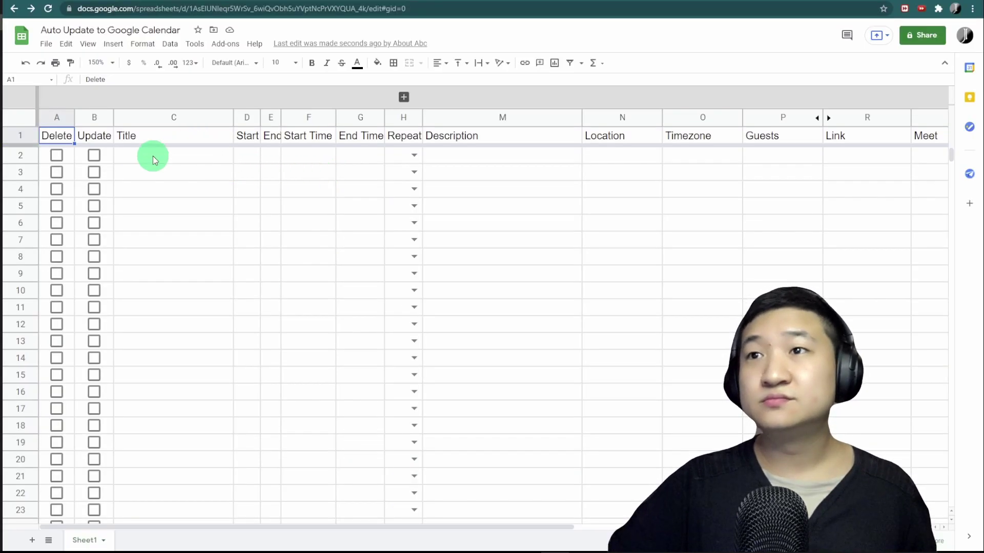
pyautogui.click(153, 156)
pyautogui.hotkey('ctrl', 'v')
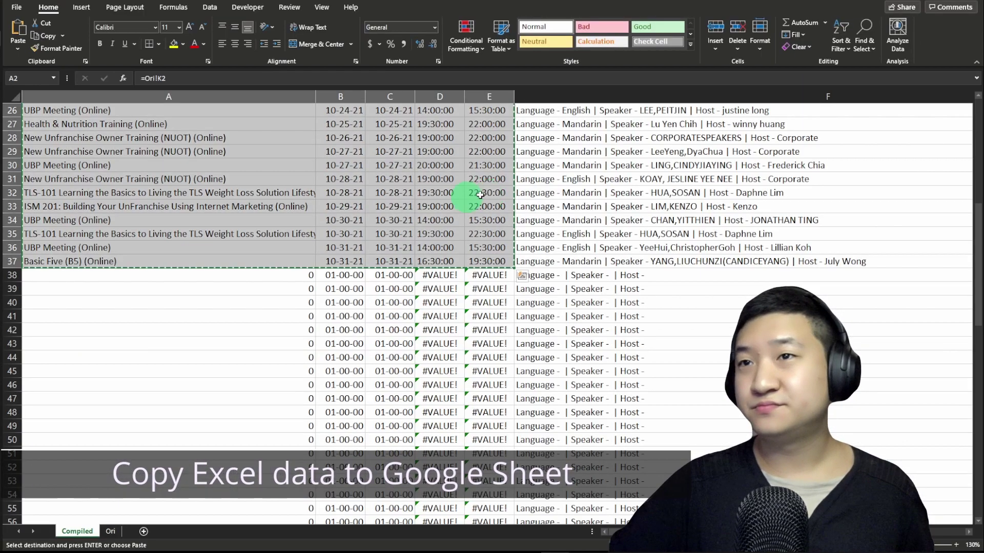
# Copy Excel's Description column (F2:F101) and pick the sheet's first Description cell as destination.
pyautogui.scroll(8, 449, 202)
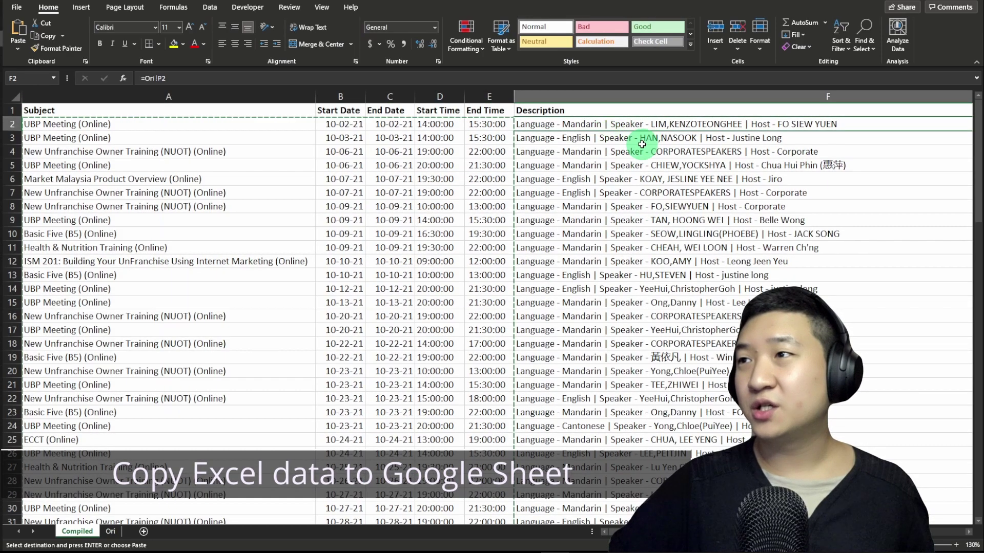
pyautogui.click(643, 129)
pyautogui.hotkey('ctrl', 'shift', 'Down')
pyautogui.hotkey('ctrl', 'c')
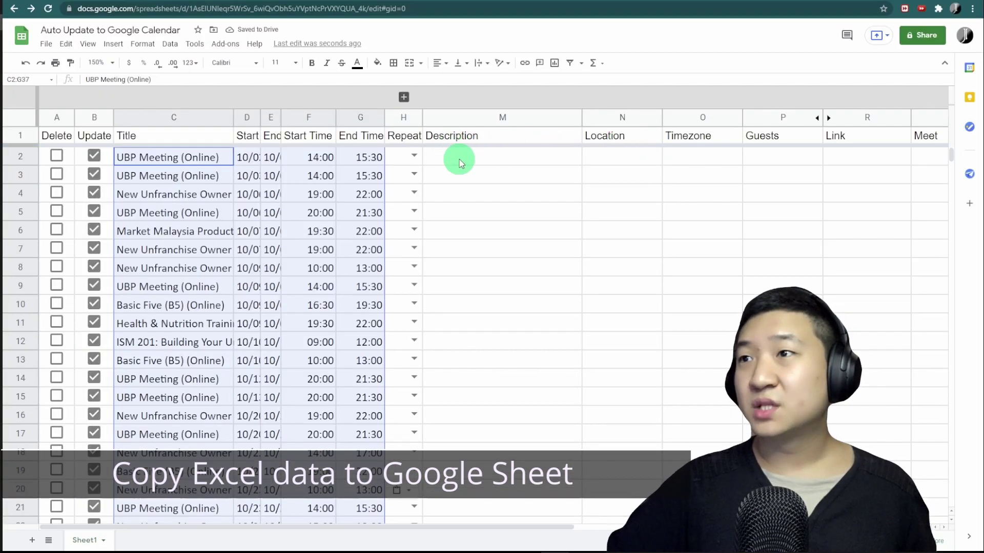
pyautogui.click(459, 159)
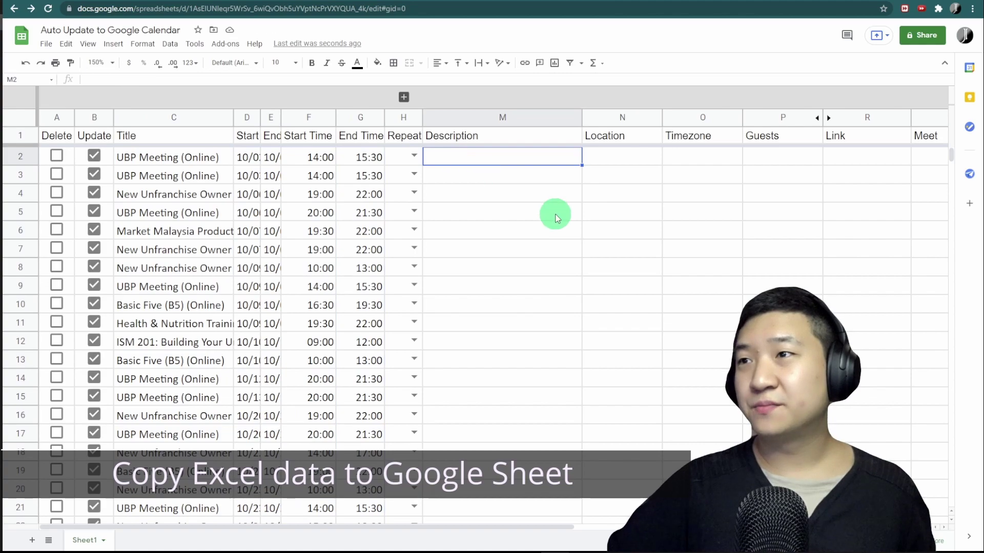
pyautogui.hotkey('ctrl', 'v')
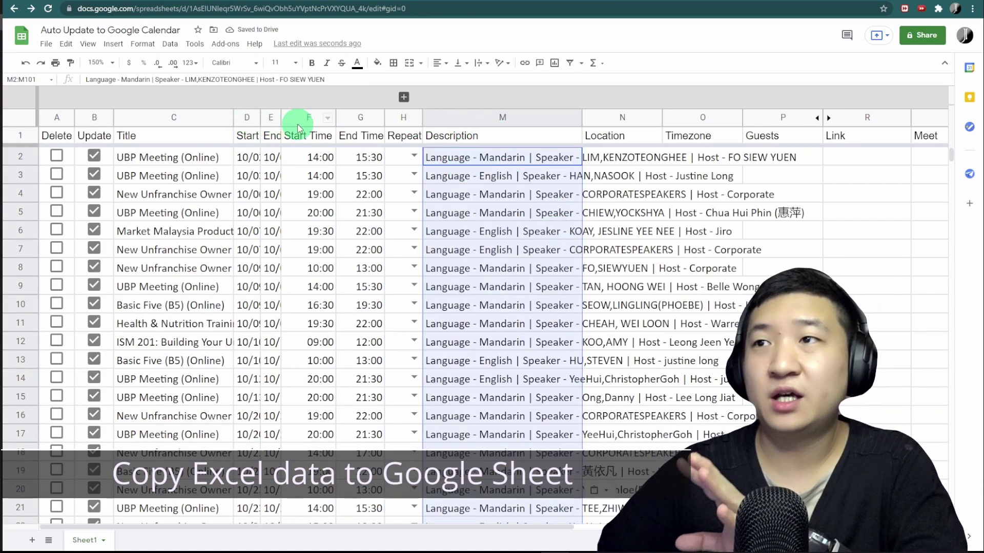
pyautogui.click(155, 117)
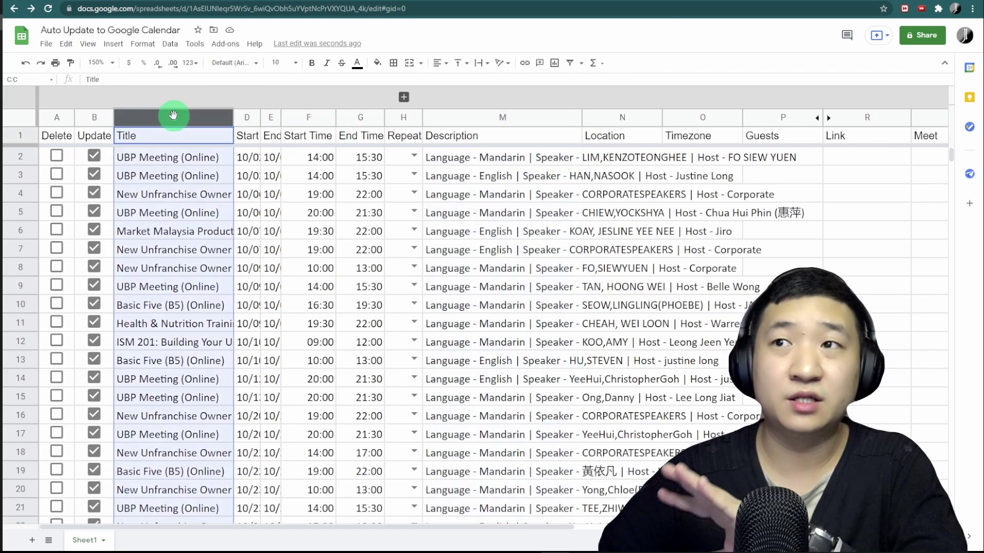
pyautogui.click(515, 117)
pyautogui.click(612, 118)
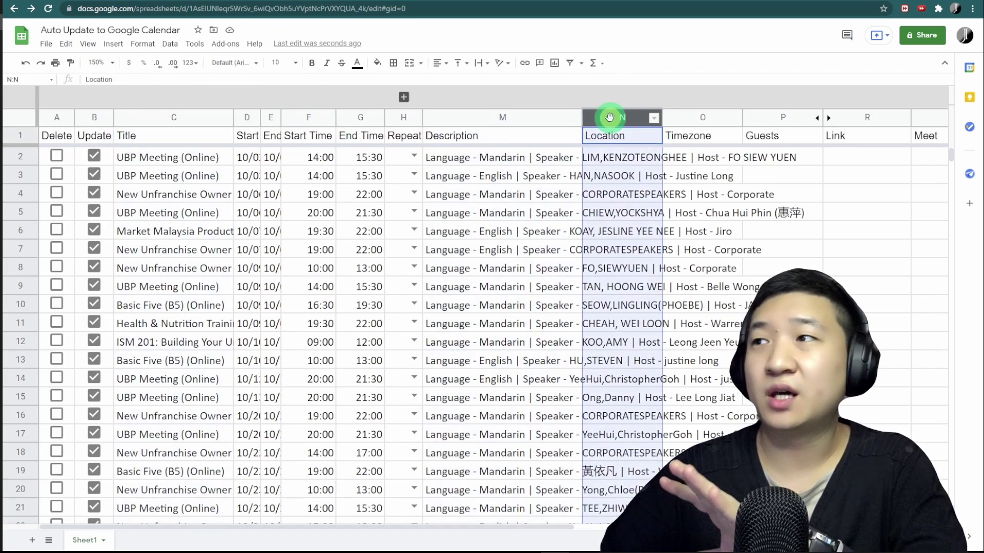
pyautogui.click(700, 117)
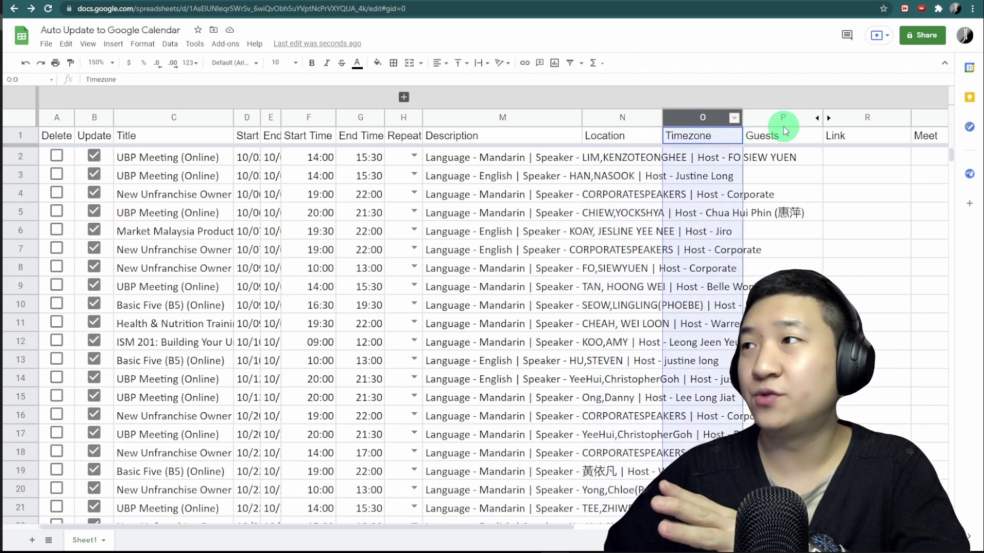
pyautogui.click(773, 158)
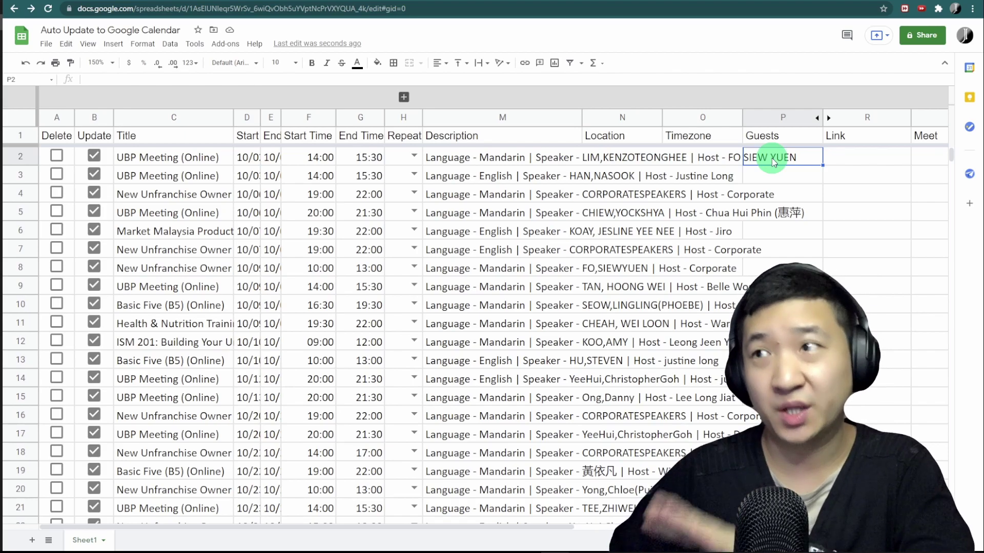
pyautogui.click(860, 117)
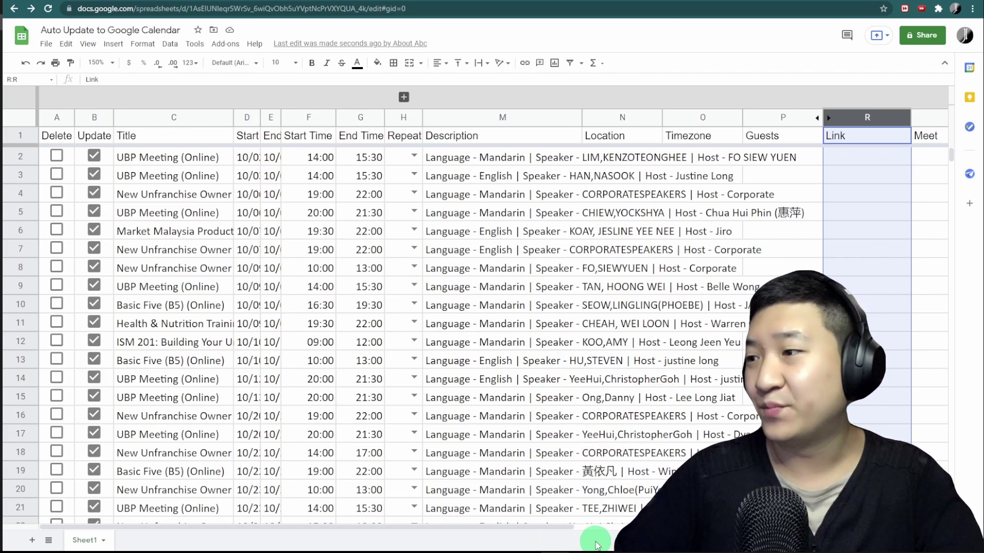
# Check the event colour choices in the row 2 Color dropdown without picking one.
pyautogui.moveTo(558, 527); pyautogui.dragTo(753, 527)
pyautogui.click(734, 153)
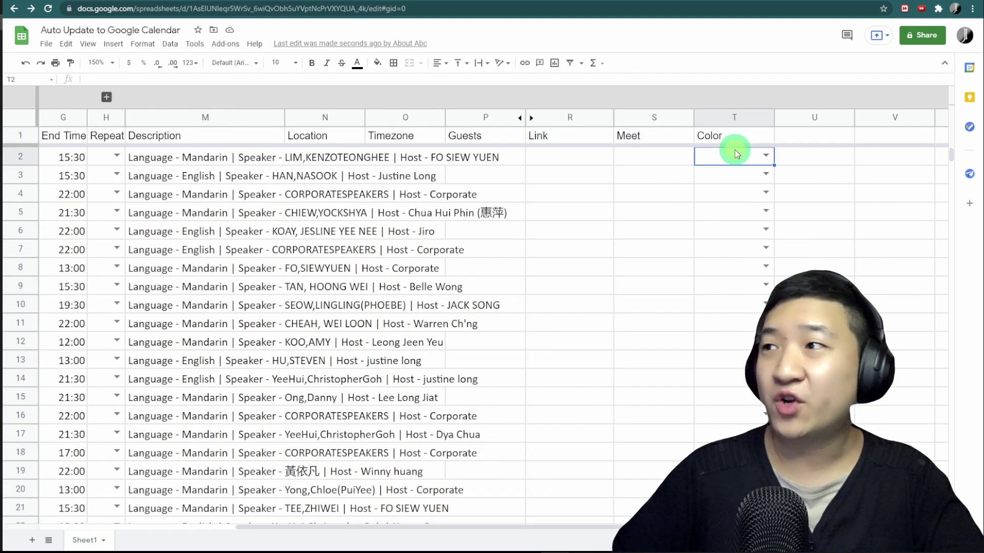
pyautogui.click(766, 155)
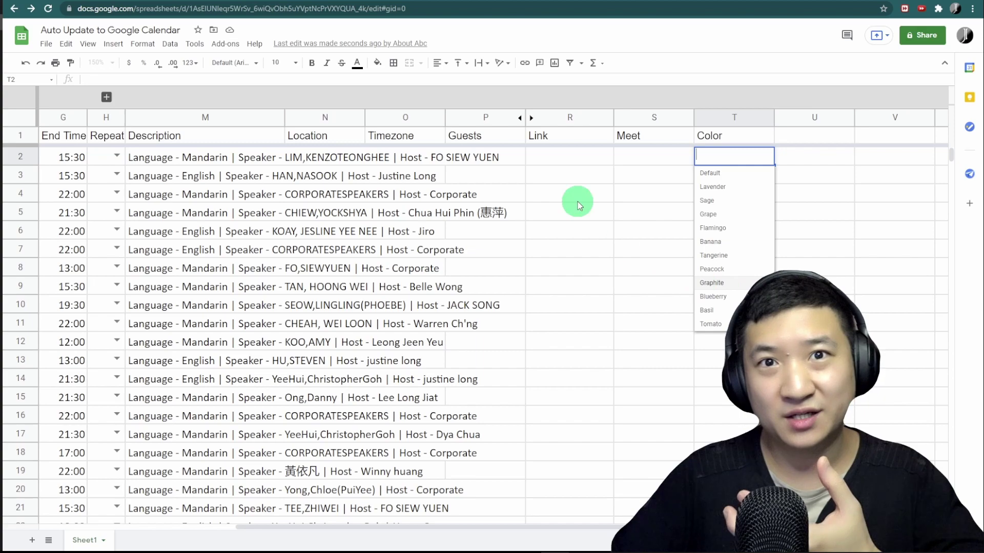
pyautogui.click(496, 160)
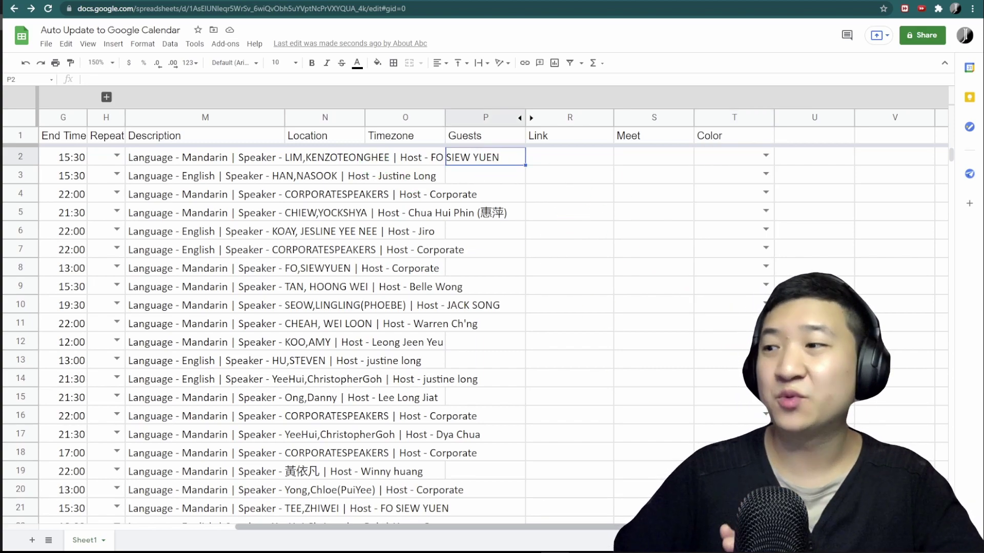
# Select the Title through End Time and Description columns, then go to Google Calendar's settings tab.
pyautogui.moveTo(667, 526); pyautogui.dragTo(472, 520)
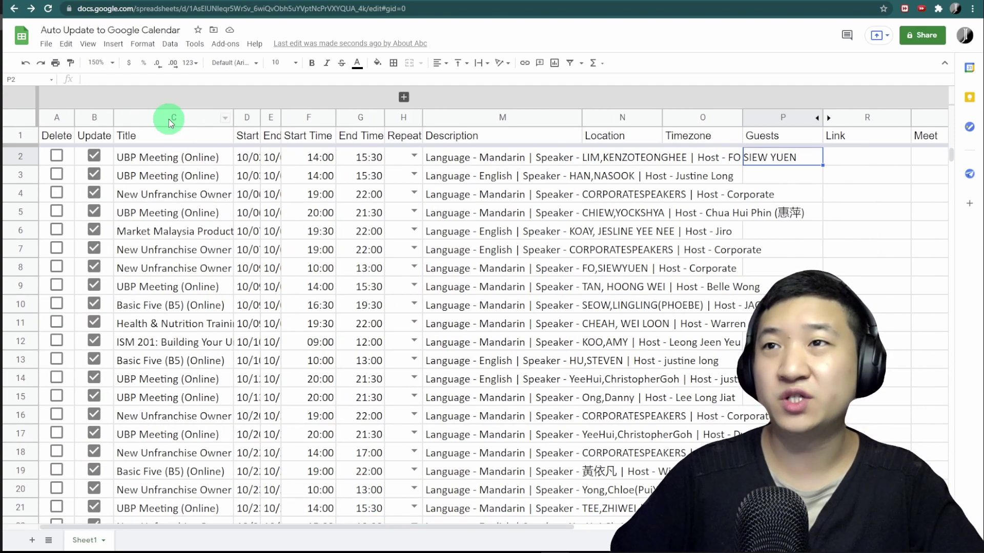
pyautogui.click(169, 121)
pyautogui.keyDown('shift'); pyautogui.click(327, 119); pyautogui.keyUp('shift')
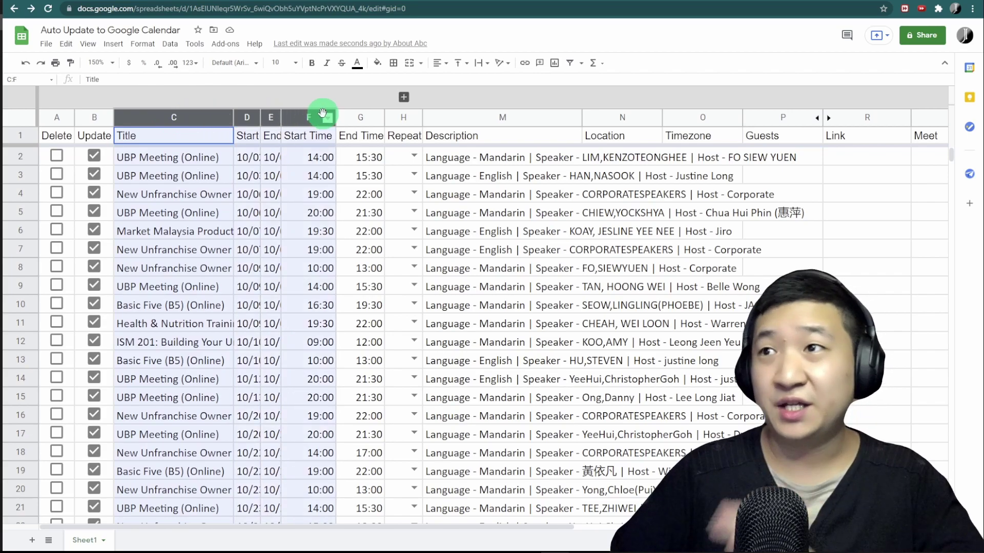
pyautogui.keyDown('shift'); pyautogui.click(360, 118); pyautogui.keyUp('shift')
pyautogui.keyDown('ctrl'); pyautogui.click(515, 121); pyautogui.keyUp('ctrl')
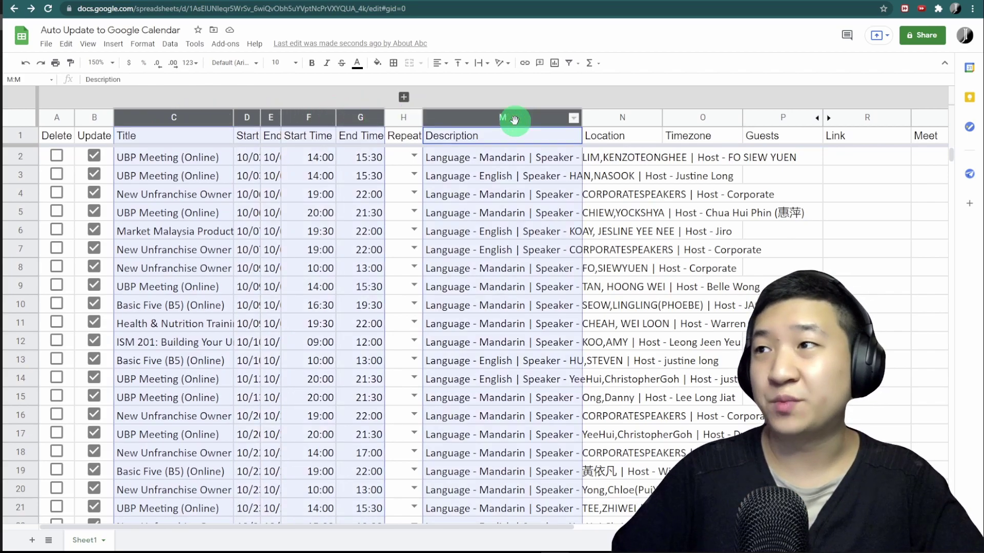
pyautogui.click(516, 167)
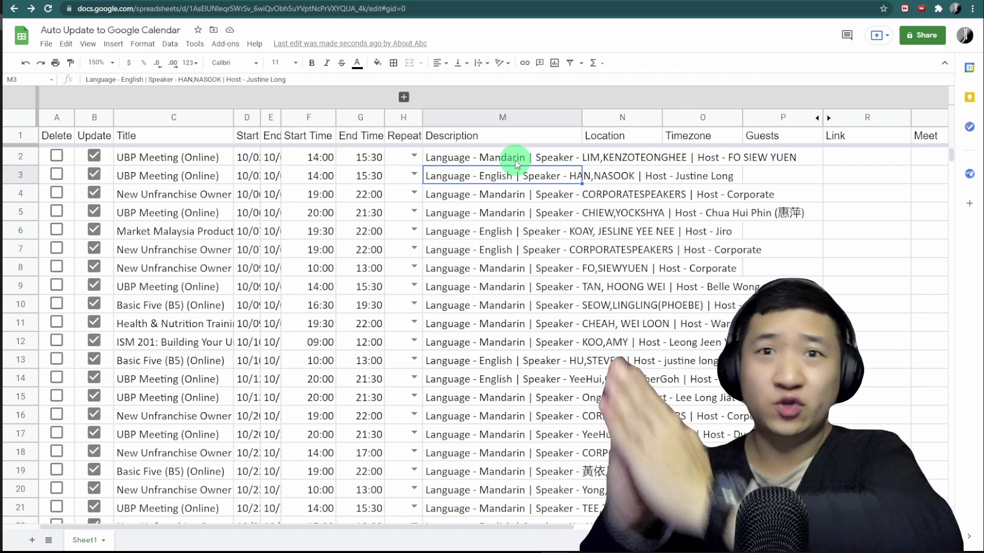
pyautogui.click(68, 1)
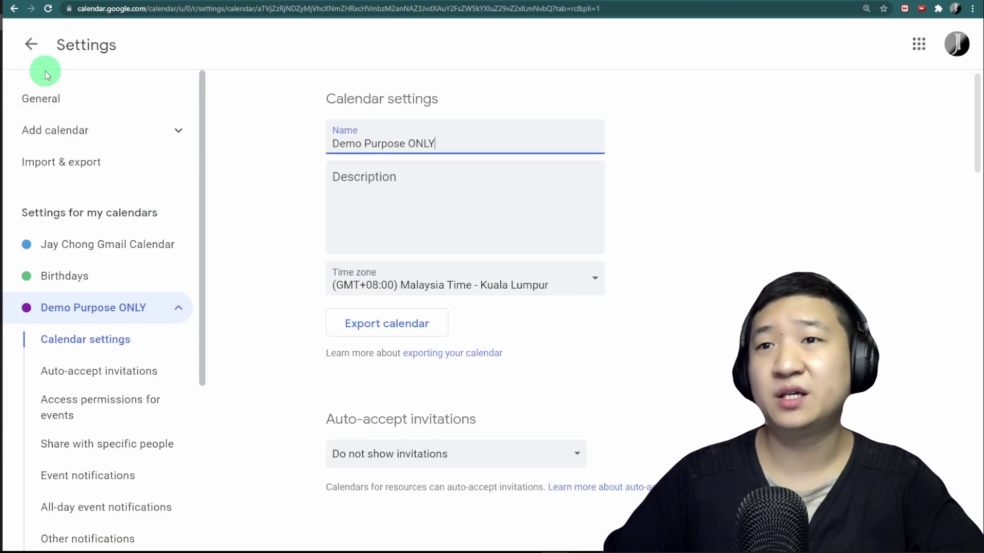
# Return from calendar settings to the empty October 2021 month, then back to the spreadsheet.
pyautogui.click(31, 45)
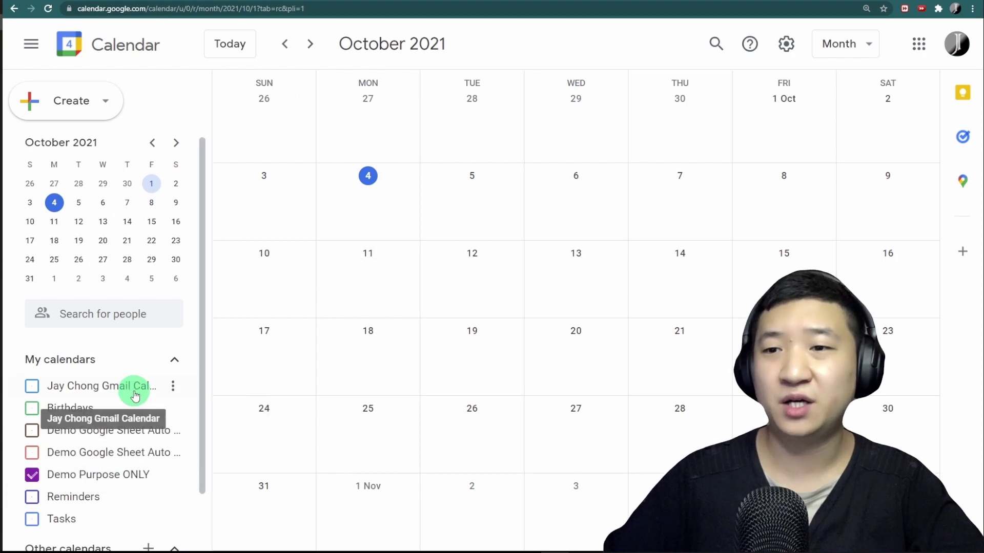
pyautogui.scroll(-2, 77, 408)
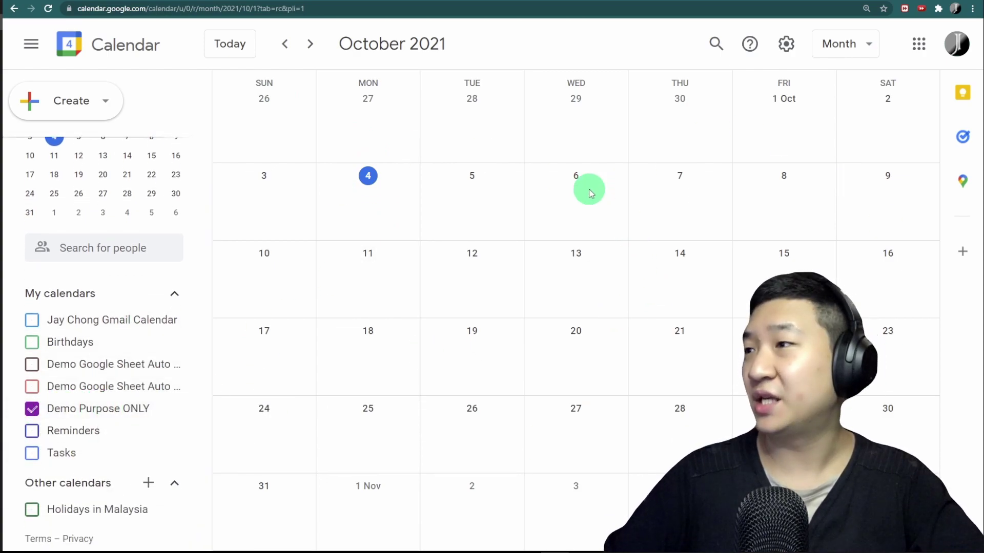
pyautogui.hotkey('ctrl', 'Tab')
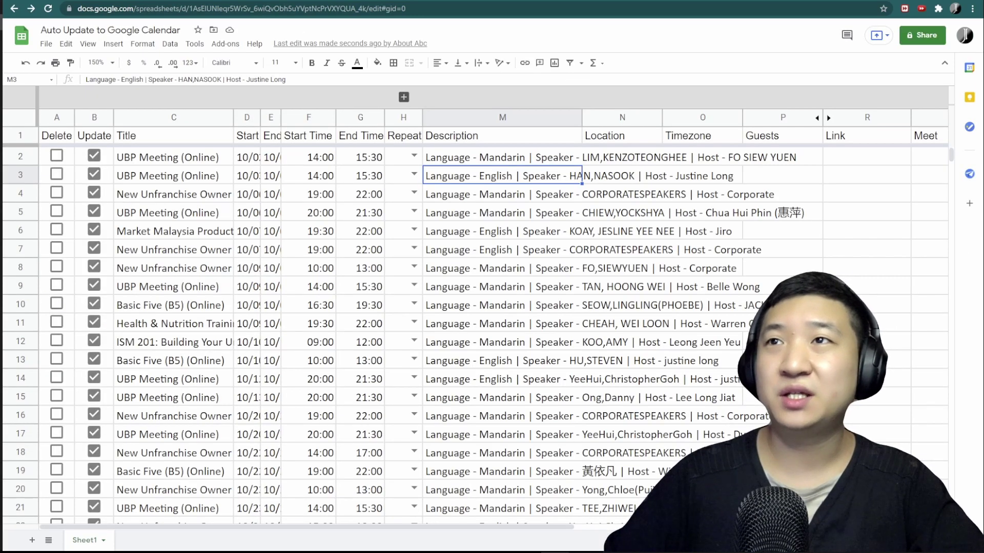
# Run Sheets2GCal's Update Calendar for Demo Purpose ONLY, creating 36 events with 0 updated or deleted.
pyautogui.click(233, 48)
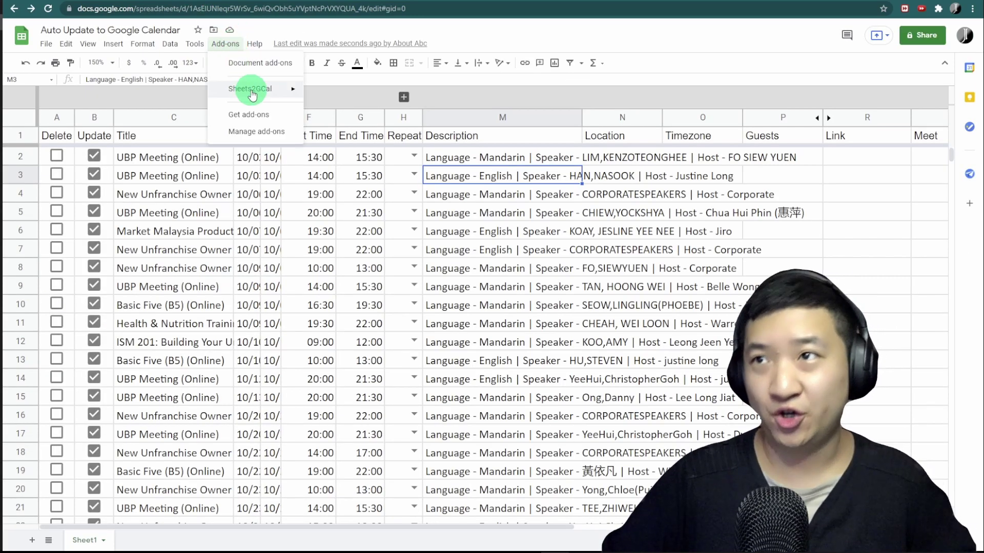
pyautogui.moveTo(287, 88)
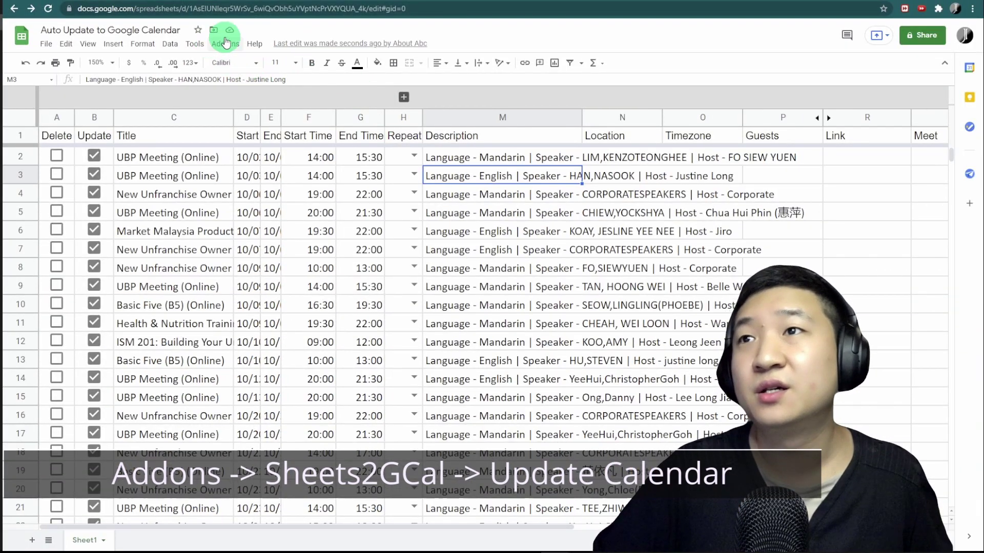
pyautogui.click(224, 43)
pyautogui.moveTo(261, 94)
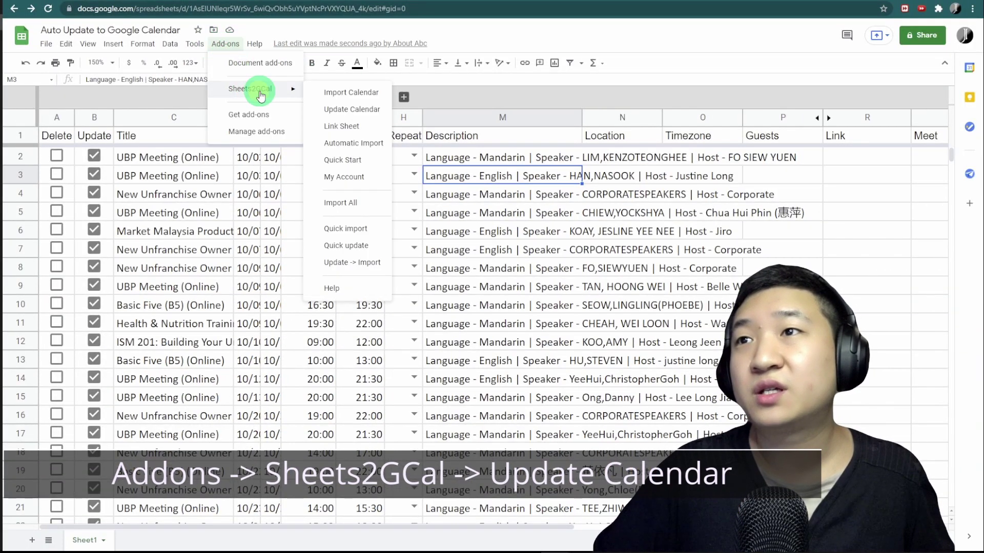
pyautogui.click(353, 110)
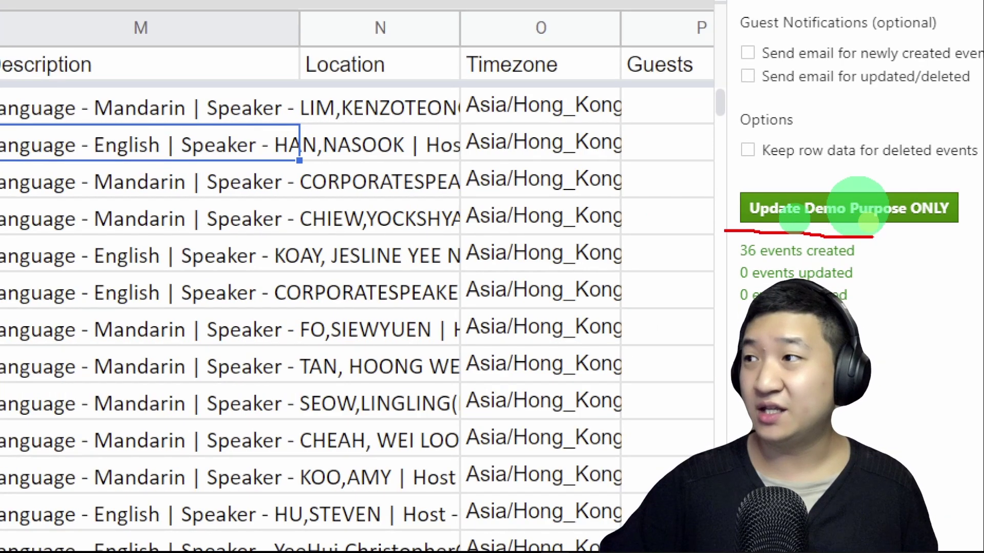
pyautogui.moveTo(871, 233); pyautogui.dragTo(855, 236)
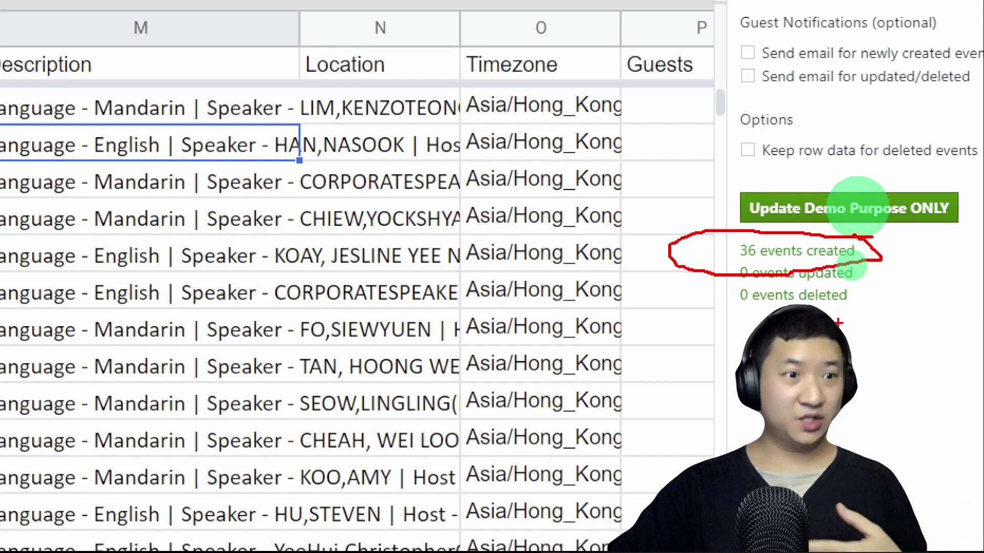
pyautogui.moveTo(690, 304); pyautogui.dragTo(856, 302)
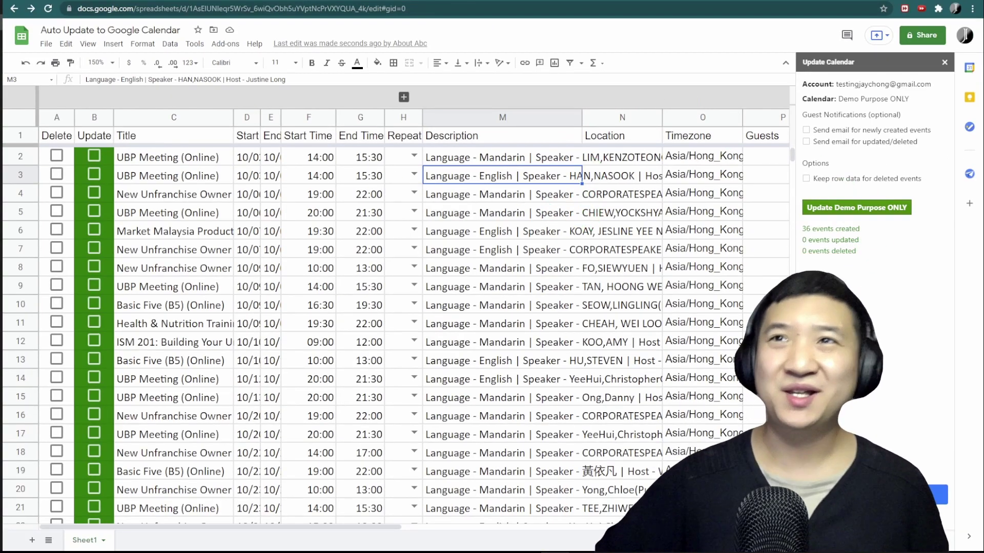
# Inspect the synced UBP Meeting and ISM 201 events and the 17 October day, then return to month view.
pyautogui.click(71, 1)
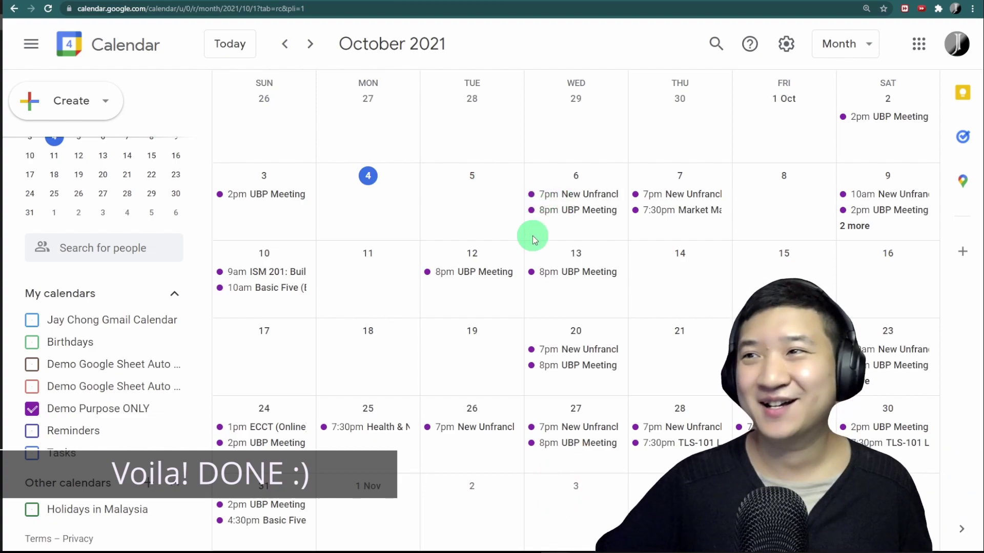
pyautogui.click(292, 199)
pyautogui.click(290, 306)
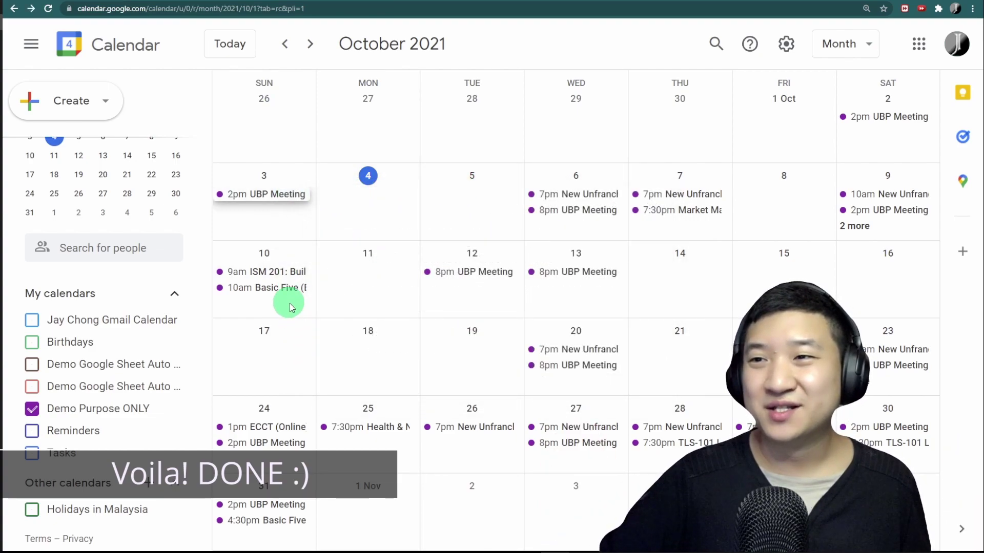
pyautogui.click(281, 272)
pyautogui.click(264, 331)
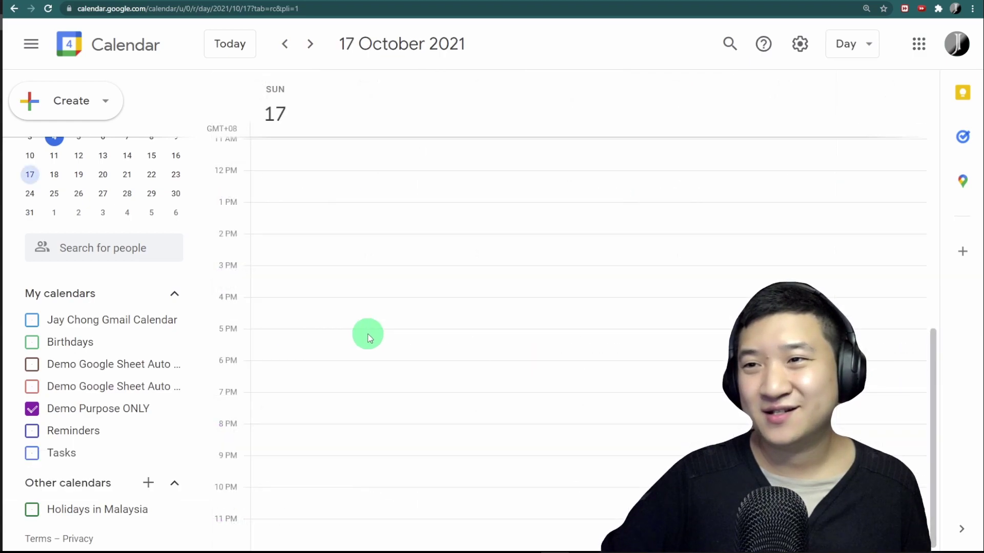
pyautogui.click(865, 43)
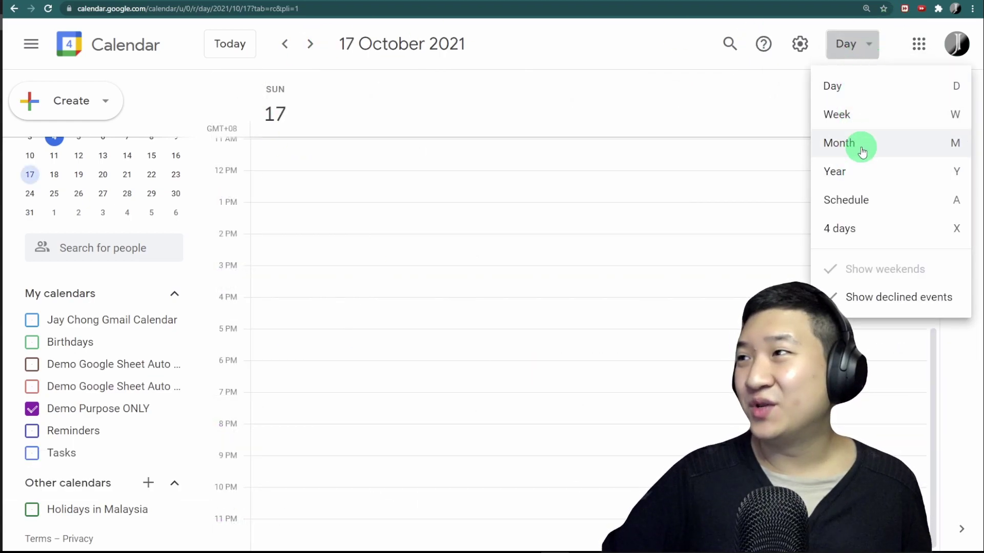
pyautogui.click(862, 148)
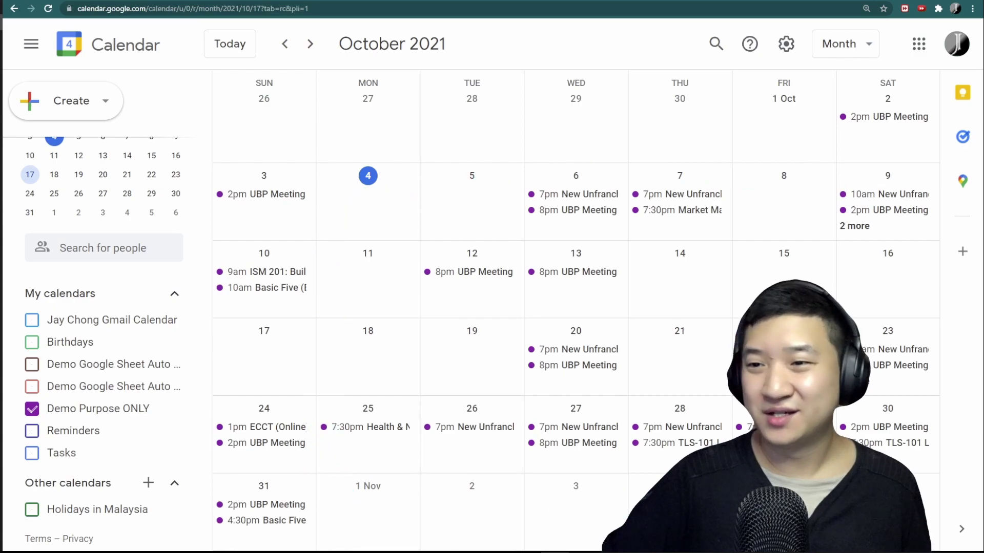